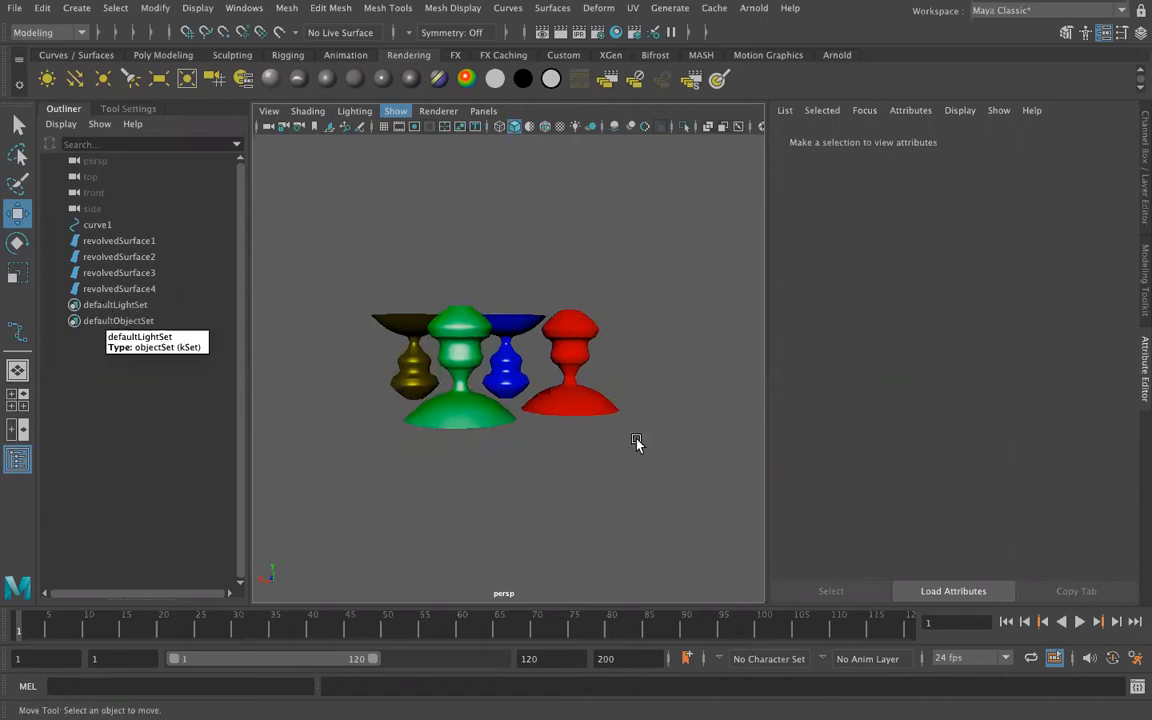
Set the perspective view's lighting to Use All Lights.
mouse_move(400, 397)
alt+mouse_down()
mouse_move(432, 411)
mouse_move(417, 408)
alt+mouse_up()
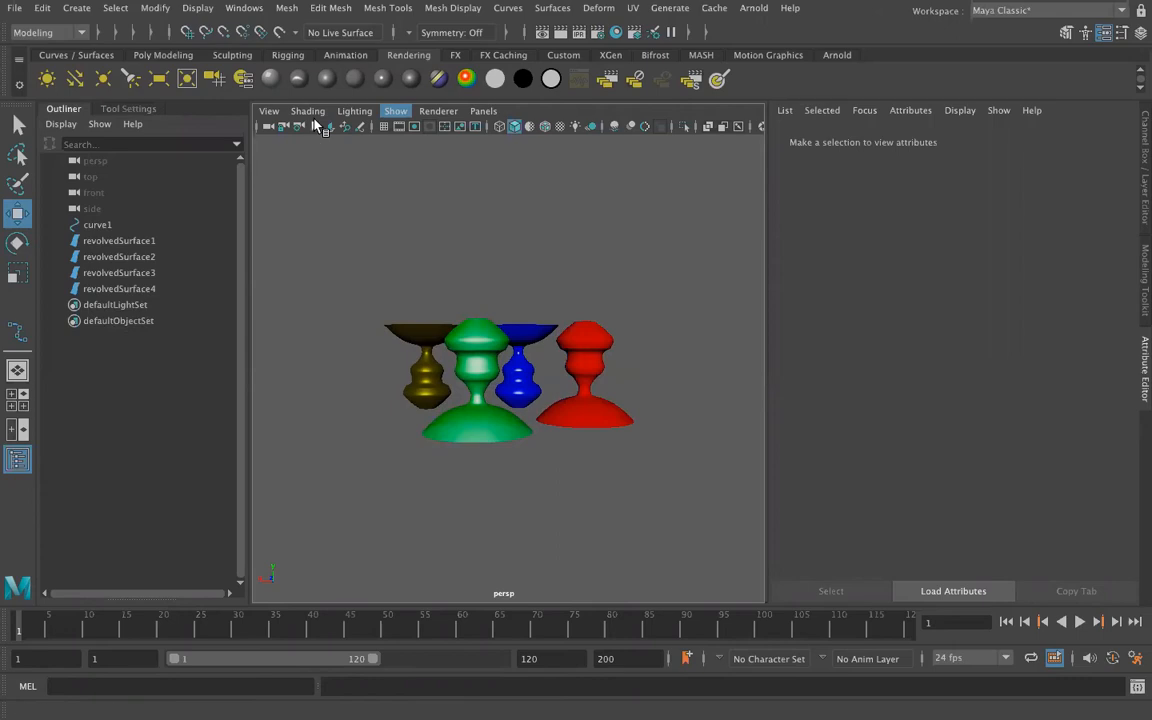
click(310, 112)
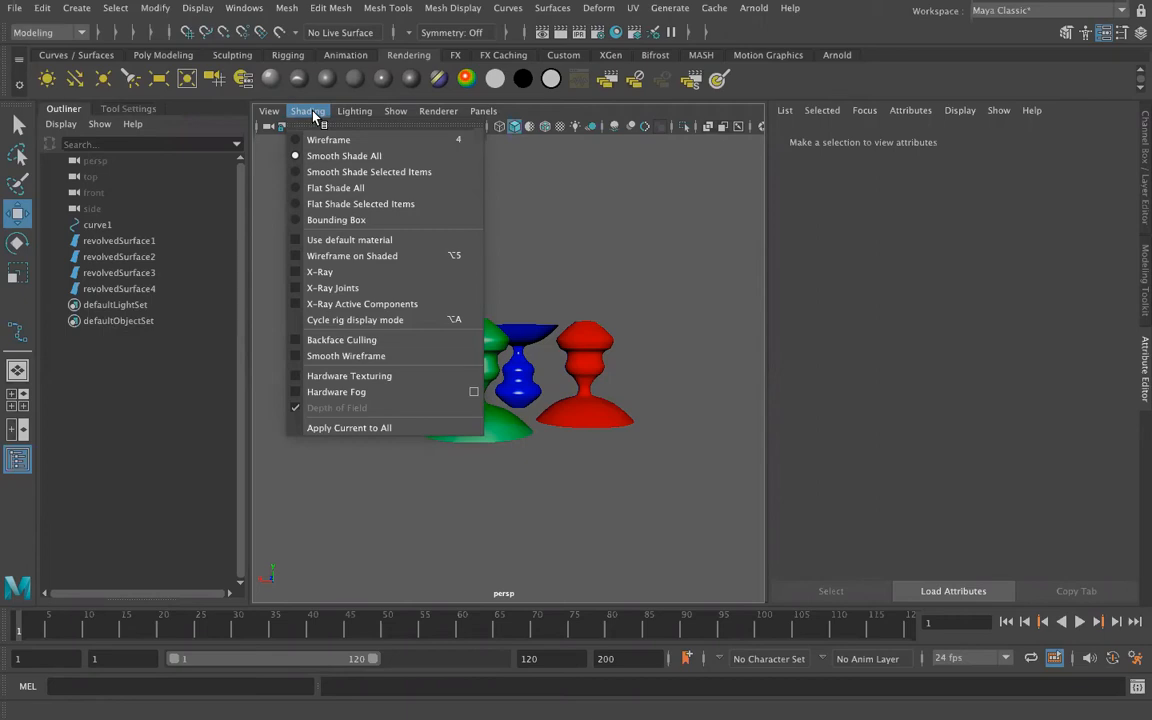
mouse_move(341, 118)
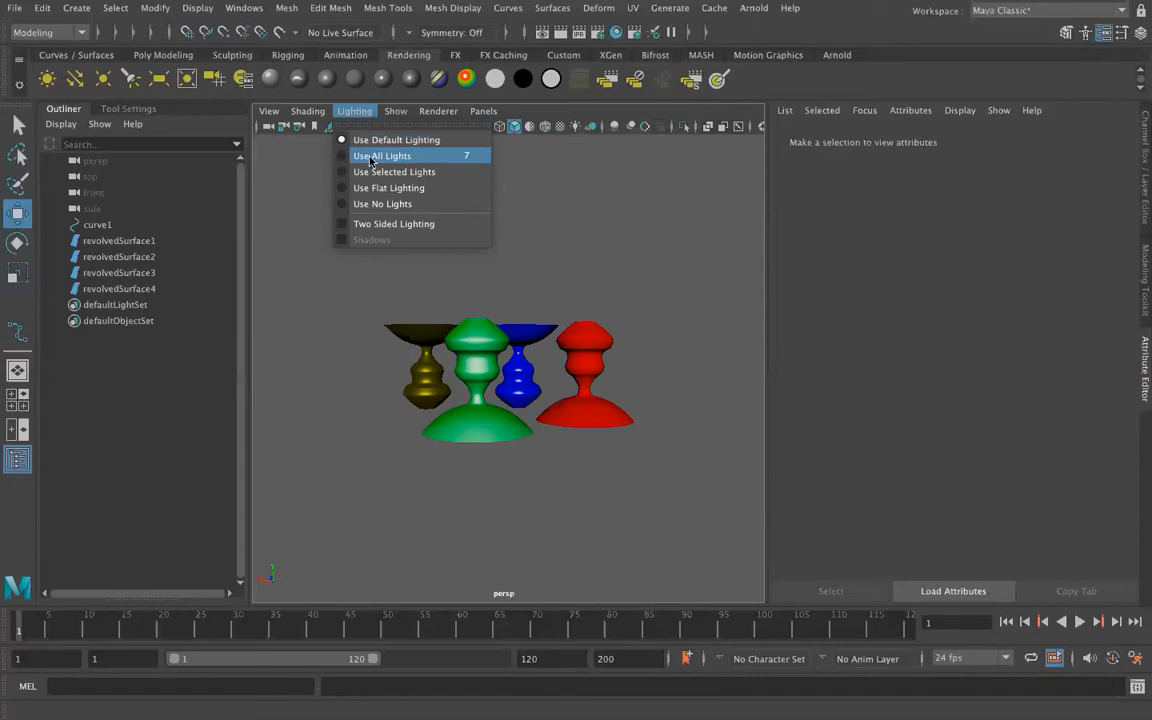
click(368, 157)
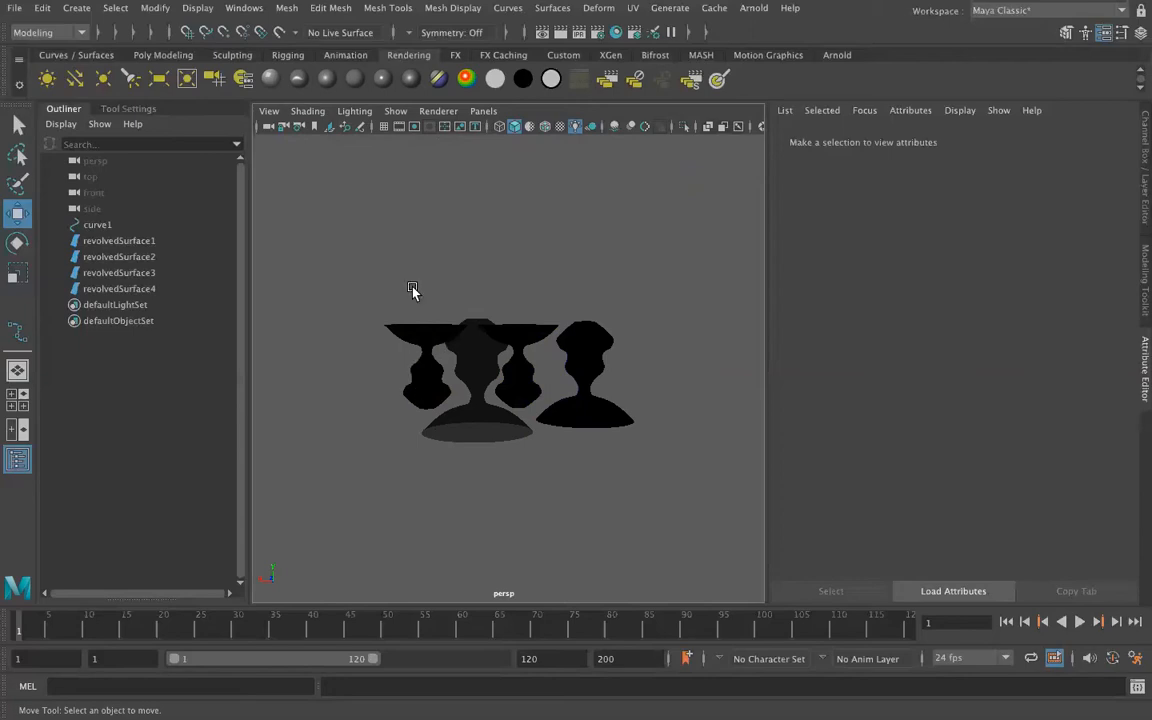
click(312, 111)
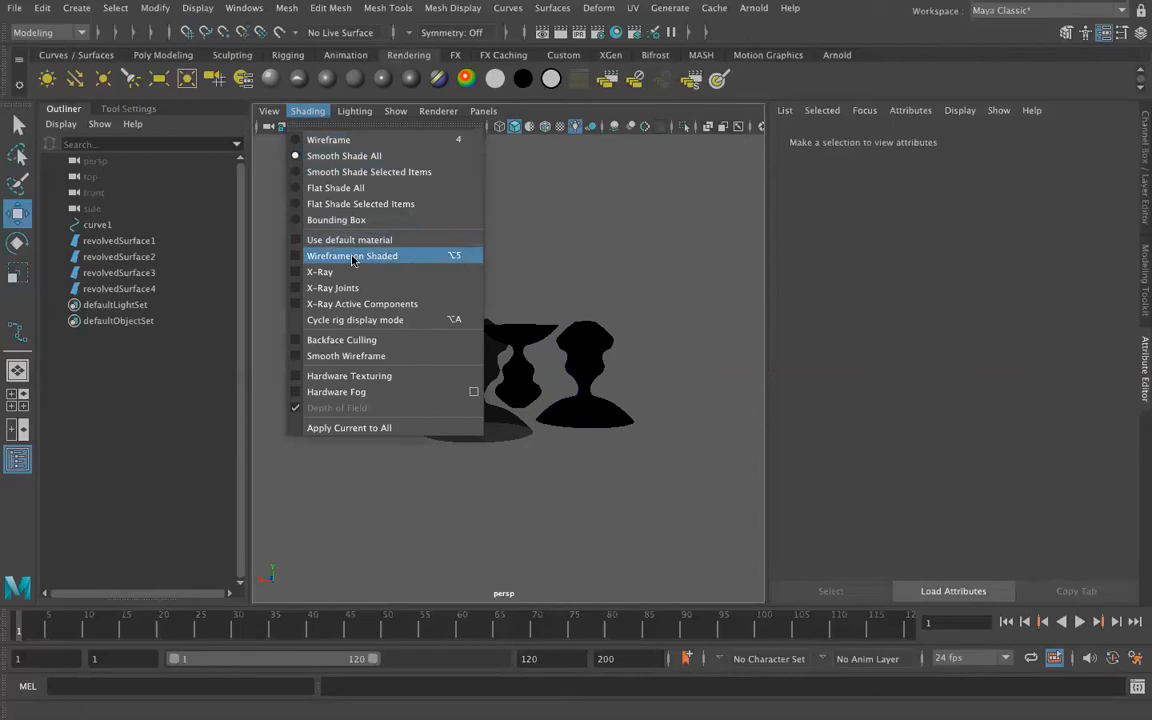
click(307, 112)
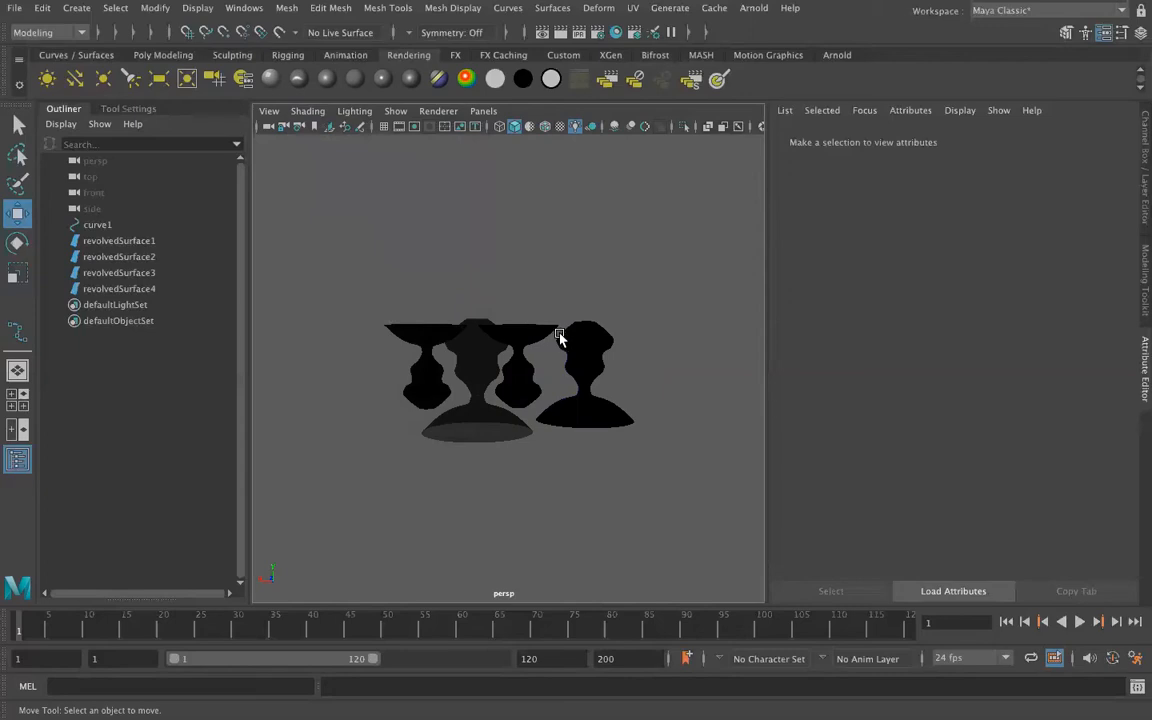
Cycle the perspective view through textured, shaded and wireframe display, finishing with smooth shading that uses all lights.
key(6)
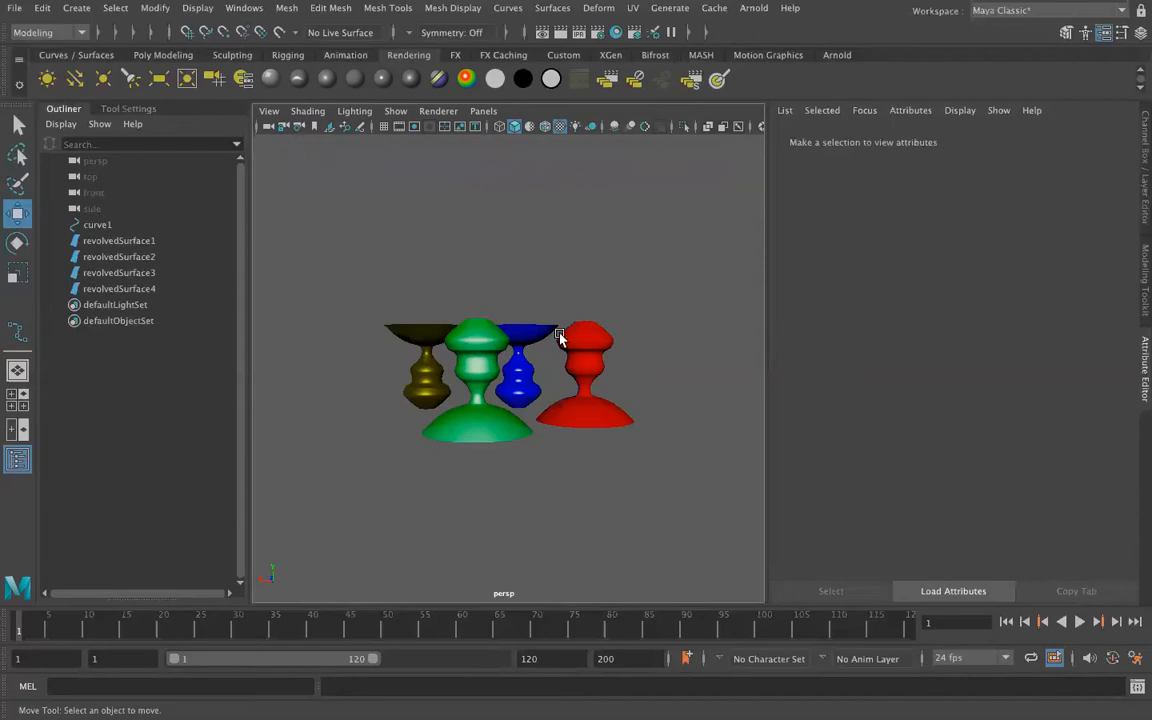
key(5)
key(4)
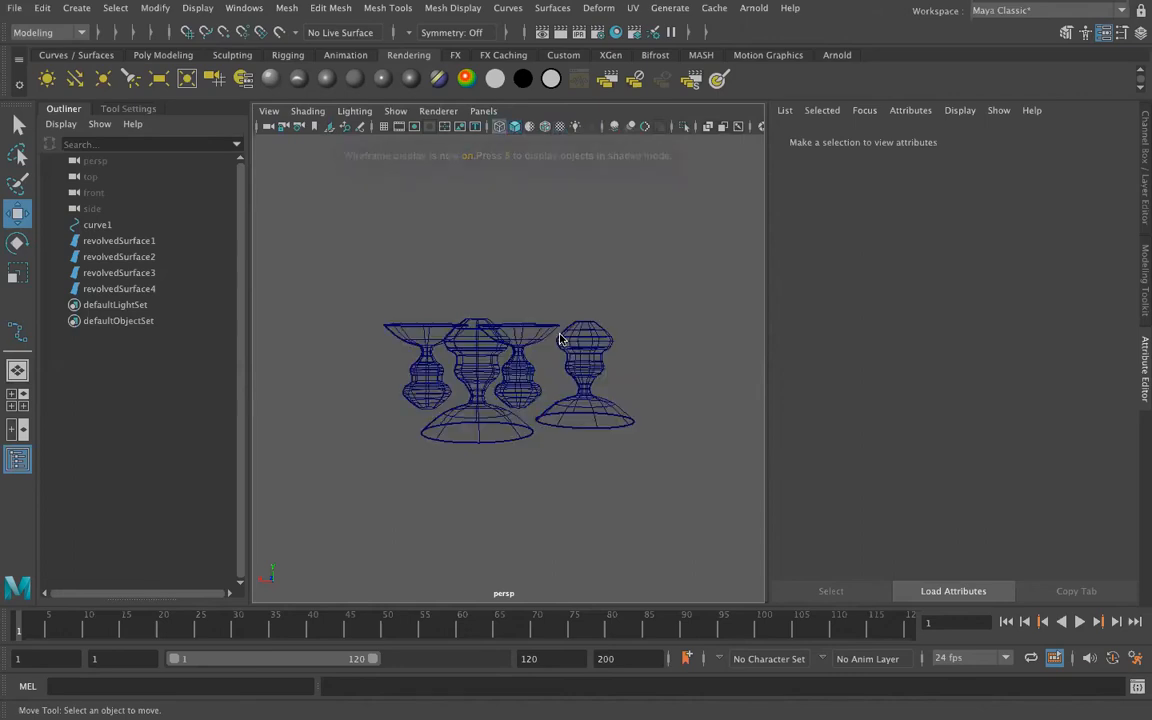
key(4)
key(7)
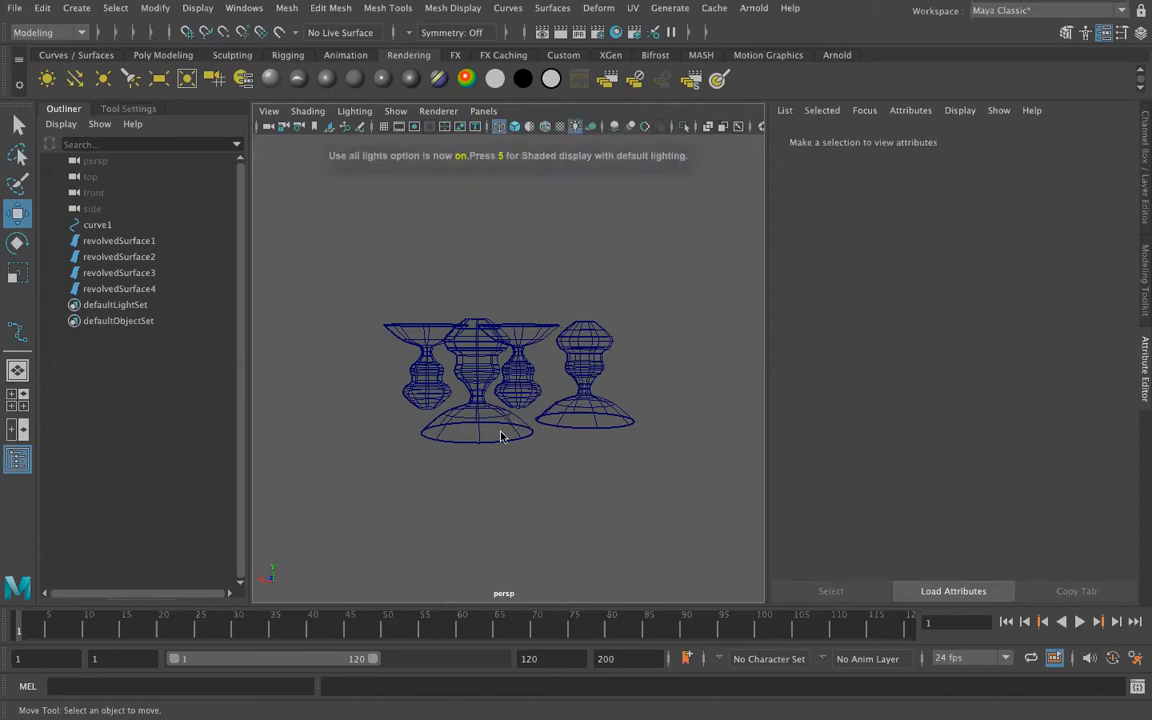
key(5)
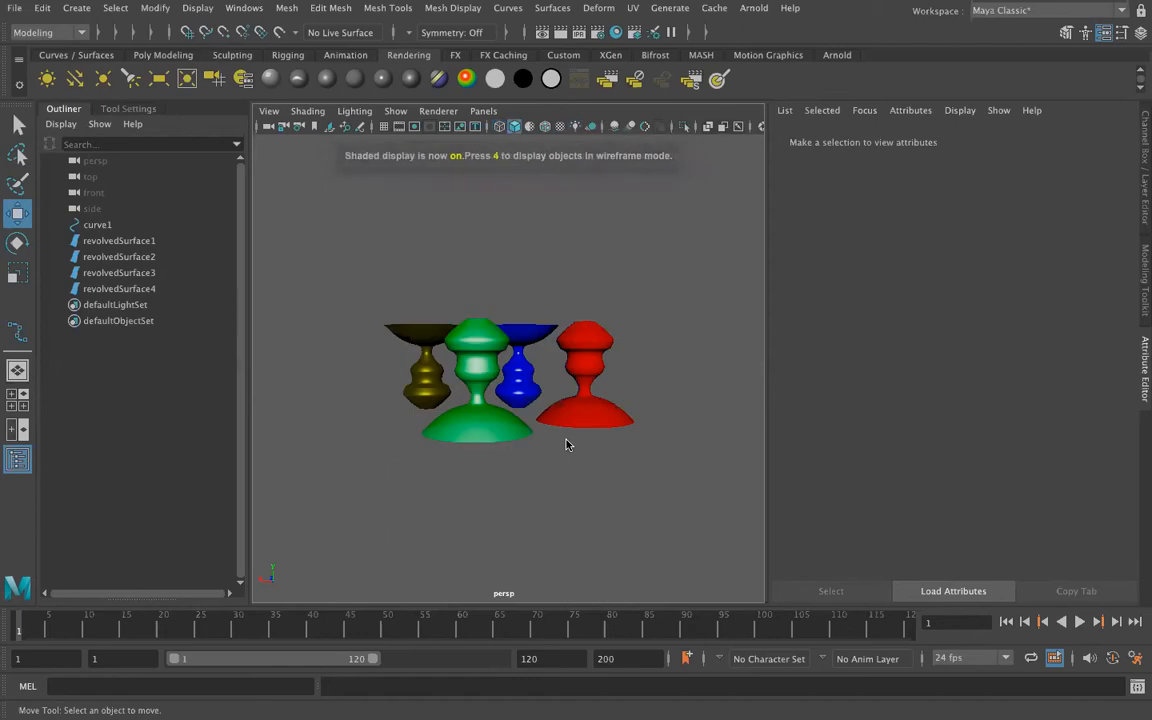
key(7)
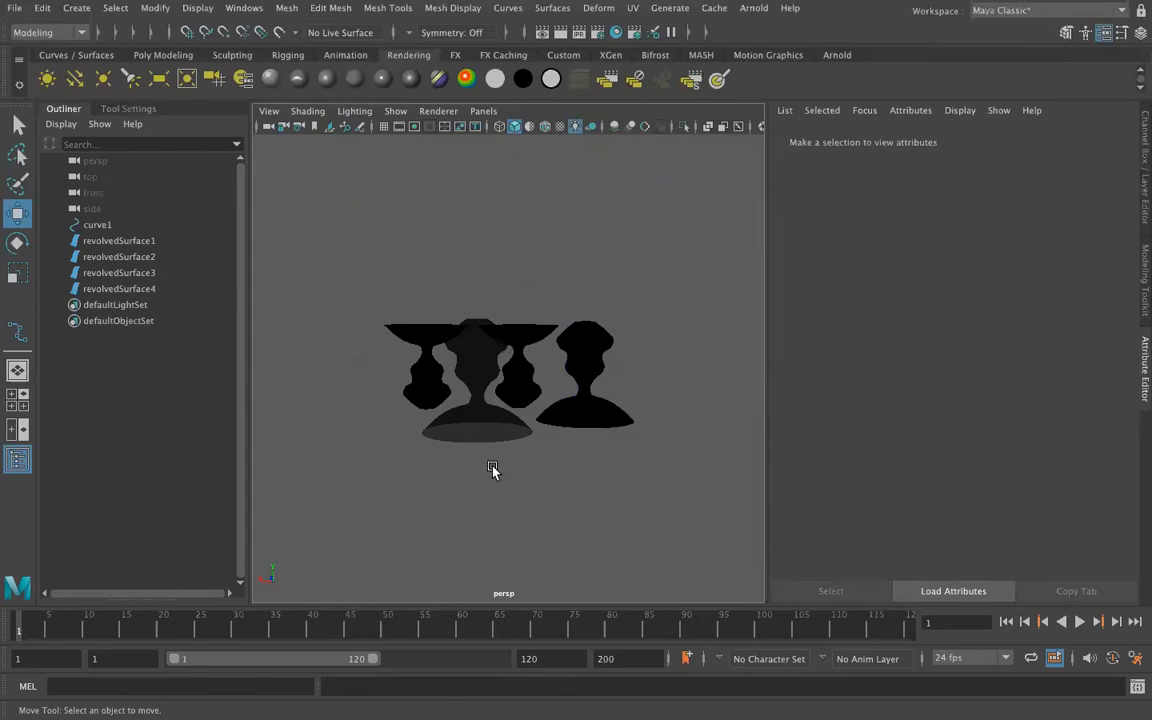
Create a directional light and move it along its Z axis to beside the revolved surfaces.
click(76, 87)
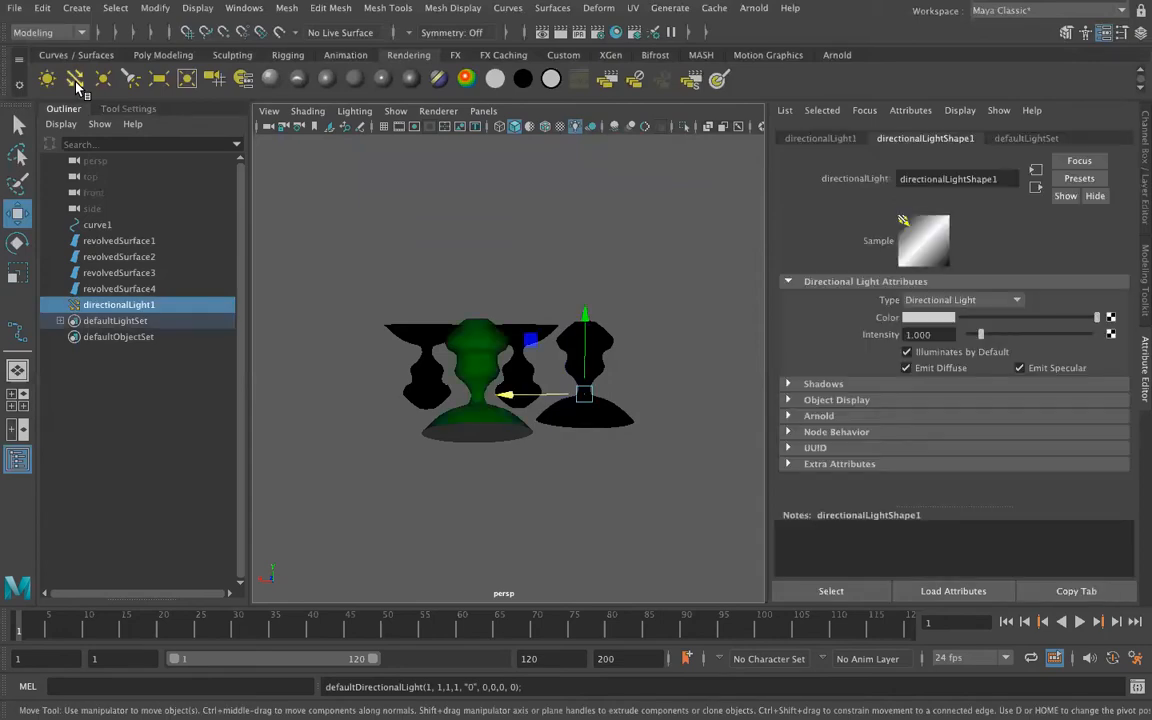
alt+drag(545, 392, 597, 270)
alt+drag(622, 376, 652, 346)
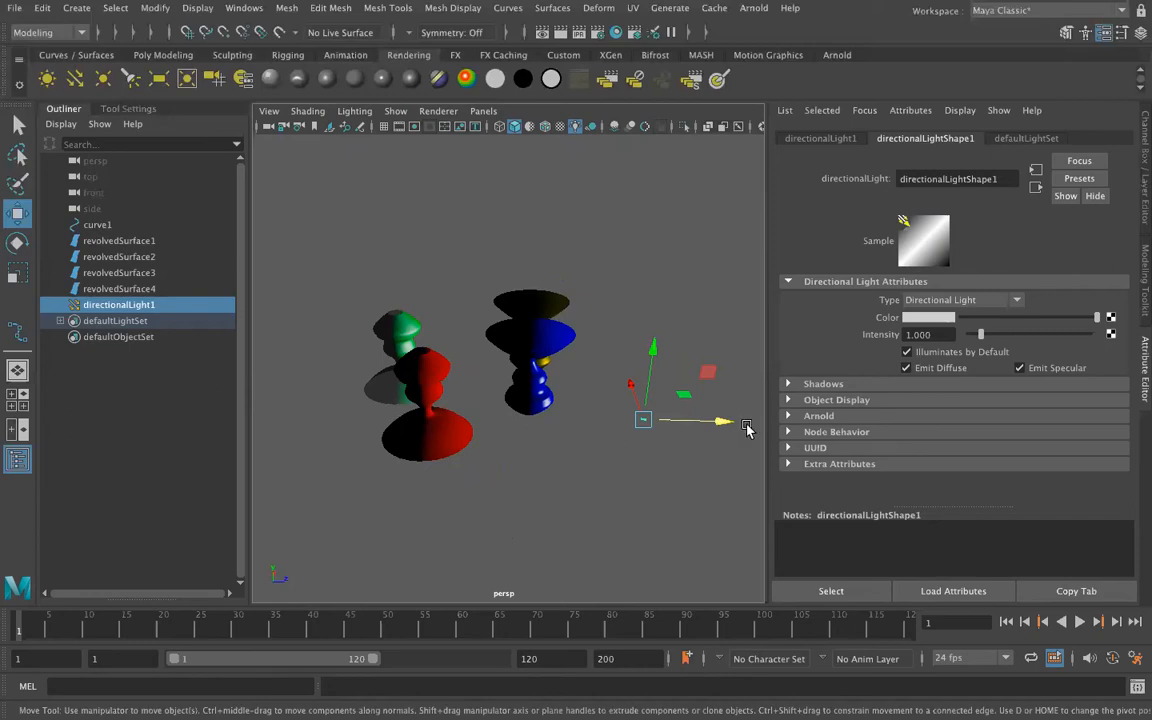
alt+middle_drag(648, 452, 627, 431)
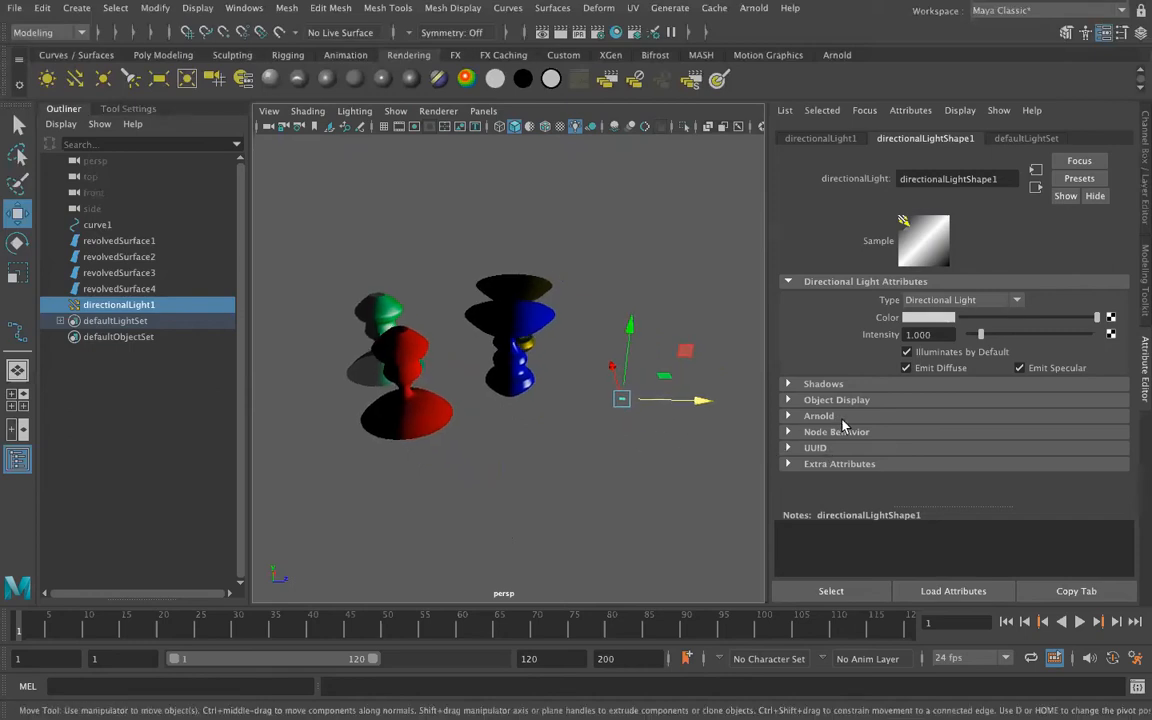
Set the directional light's Locator Scale to 10 in its Object Display attributes.
click(789, 401)
scroll(810, 448, down, 2)
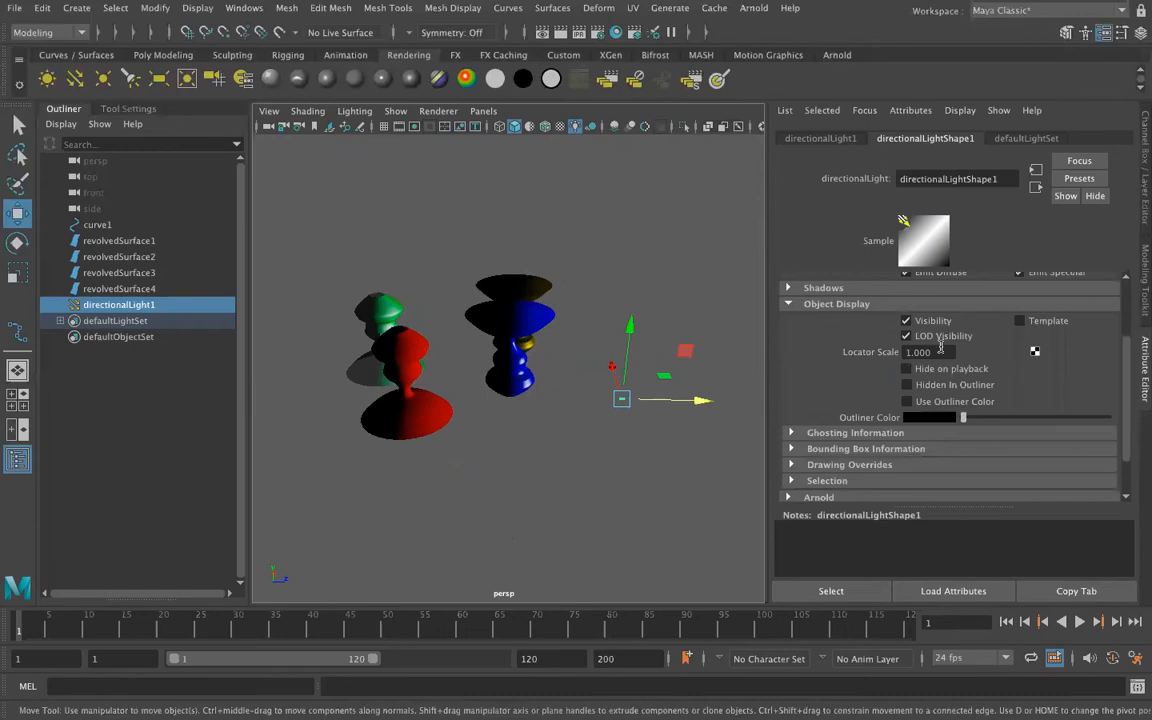
drag(939, 352, 884, 355)
text(10)
key(Return)
alt+drag(642, 413, 551, 424)
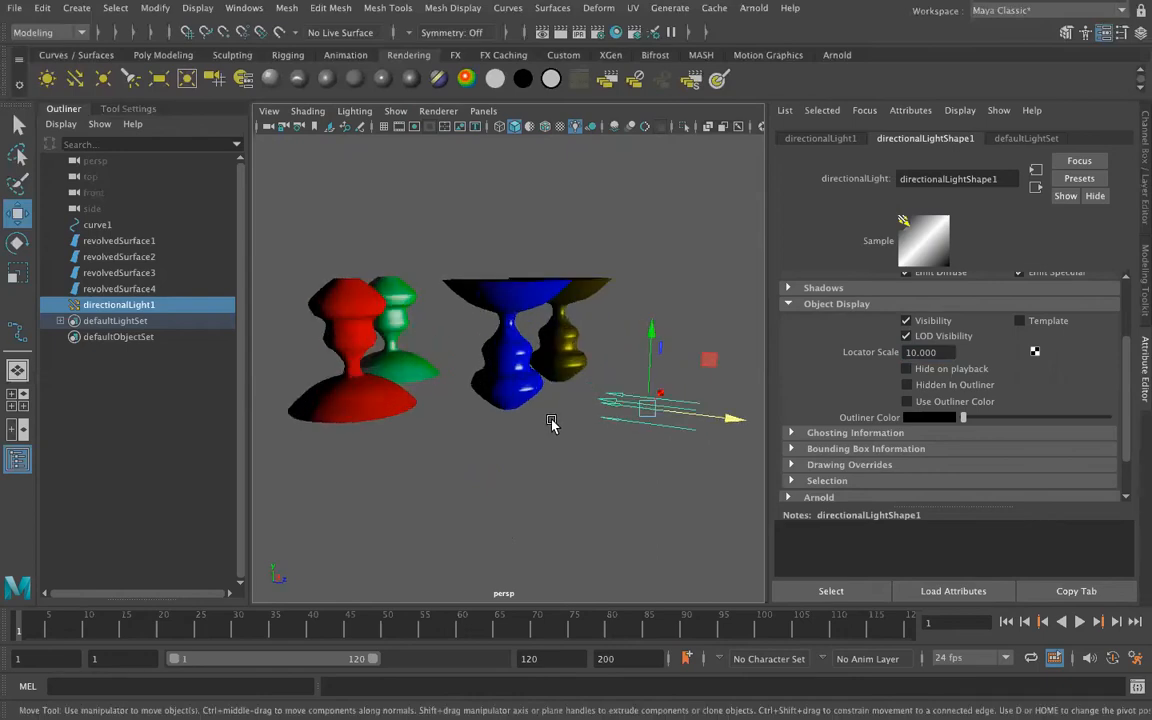
Select the directional light in the view and rotate it about its X axis so it shines diagonally down at the surfaces.
click(681, 432)
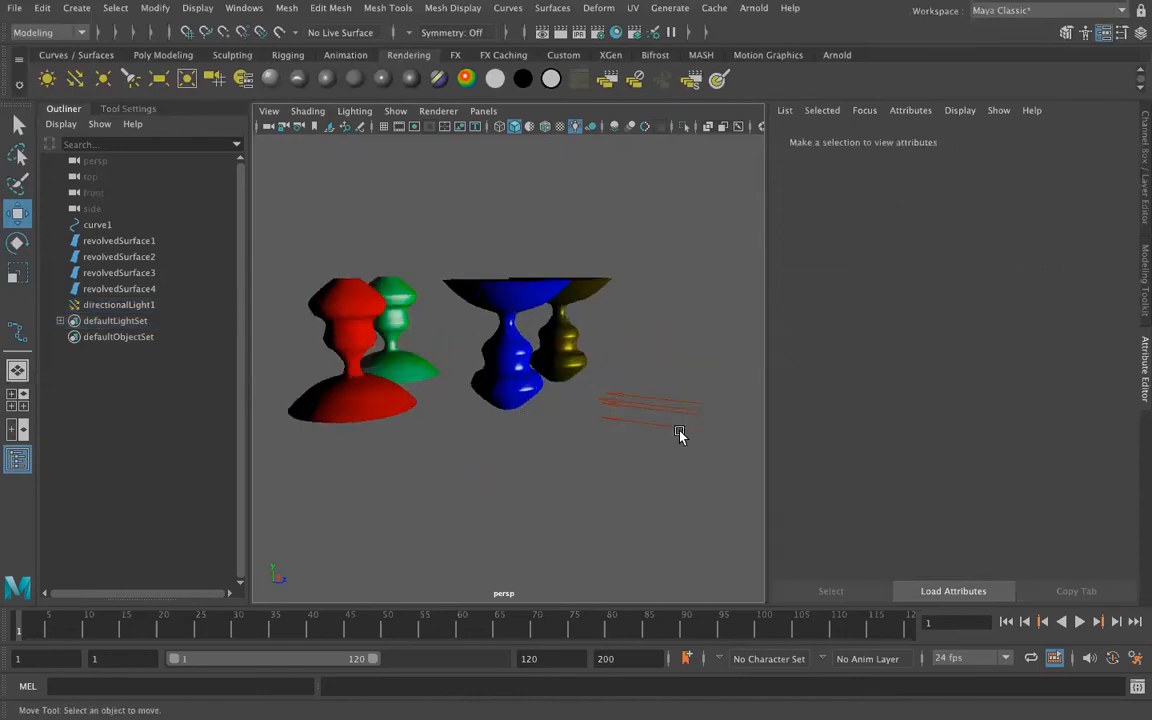
click(672, 413)
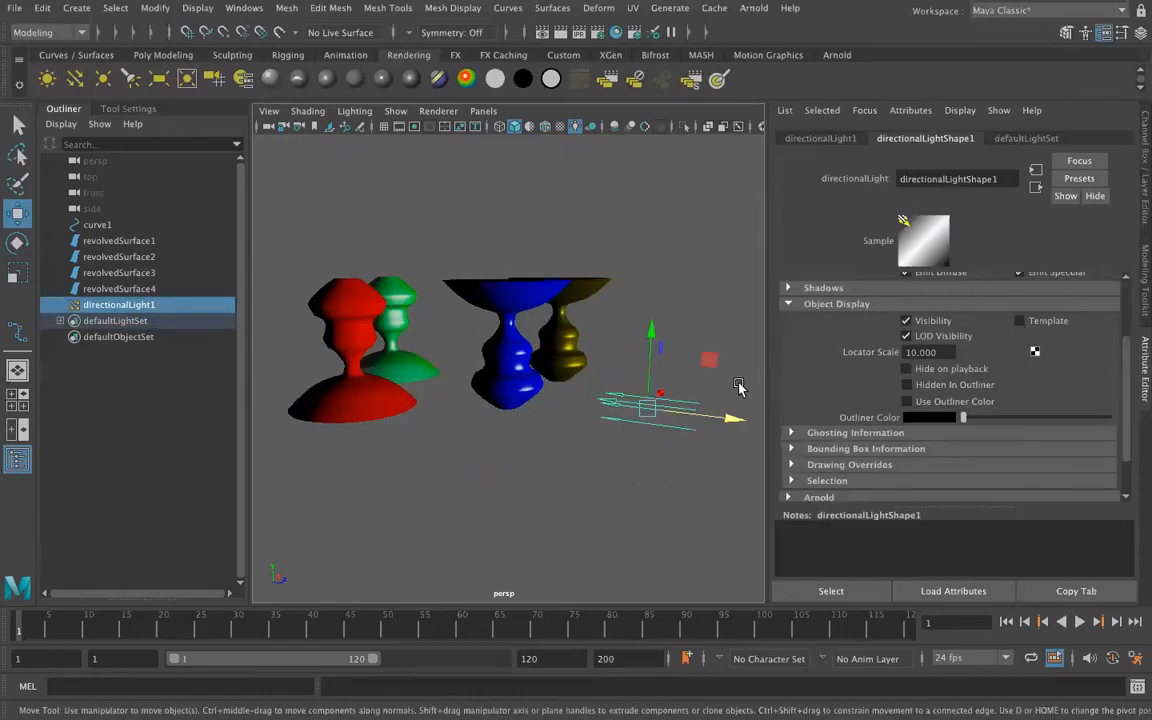
scroll(470, 361, down, 5)
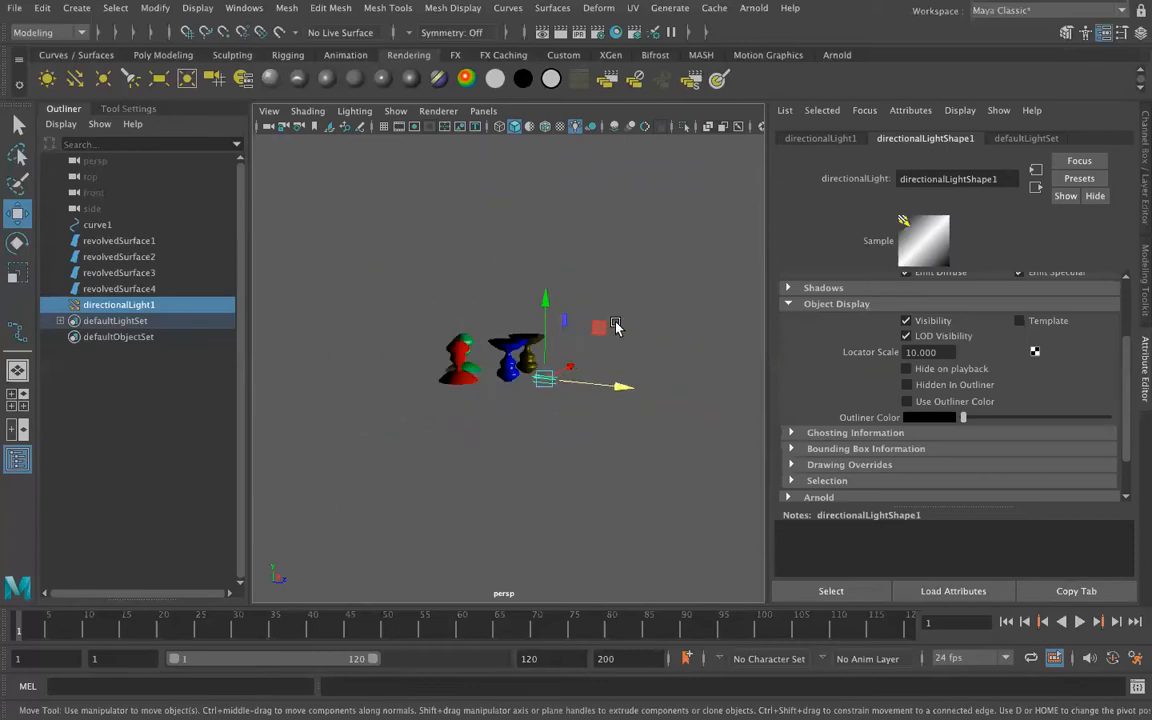
scroll(613, 436, up, 8)
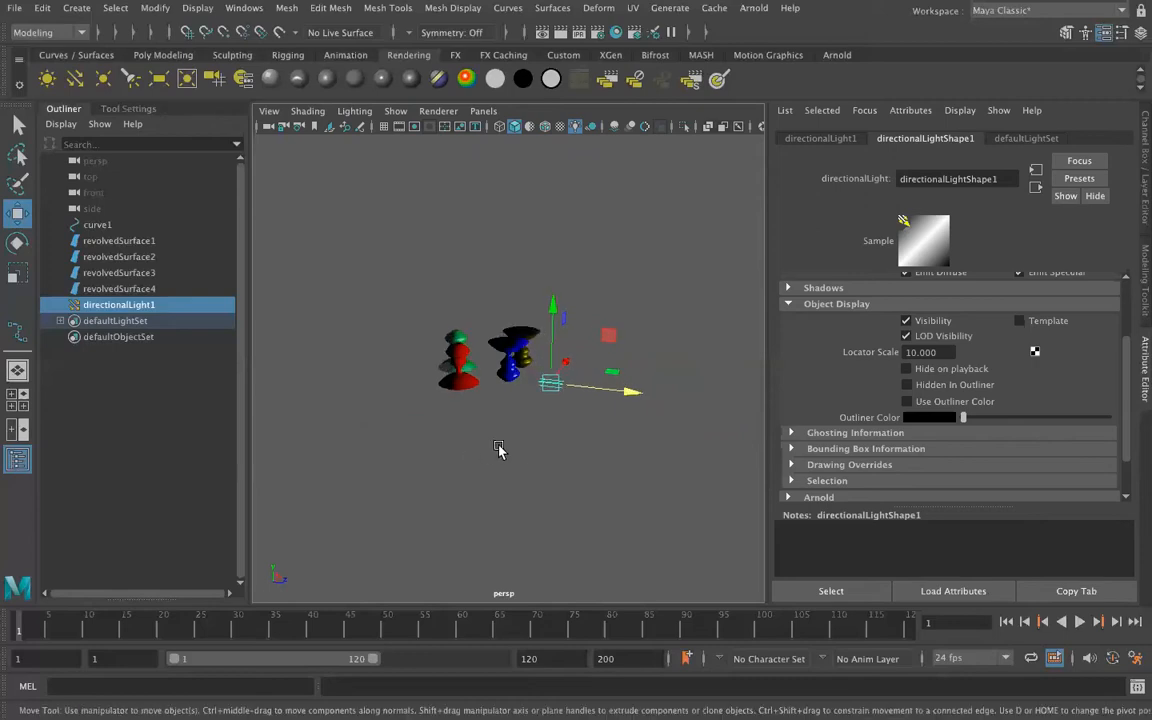
scroll(613, 436, down, 6)
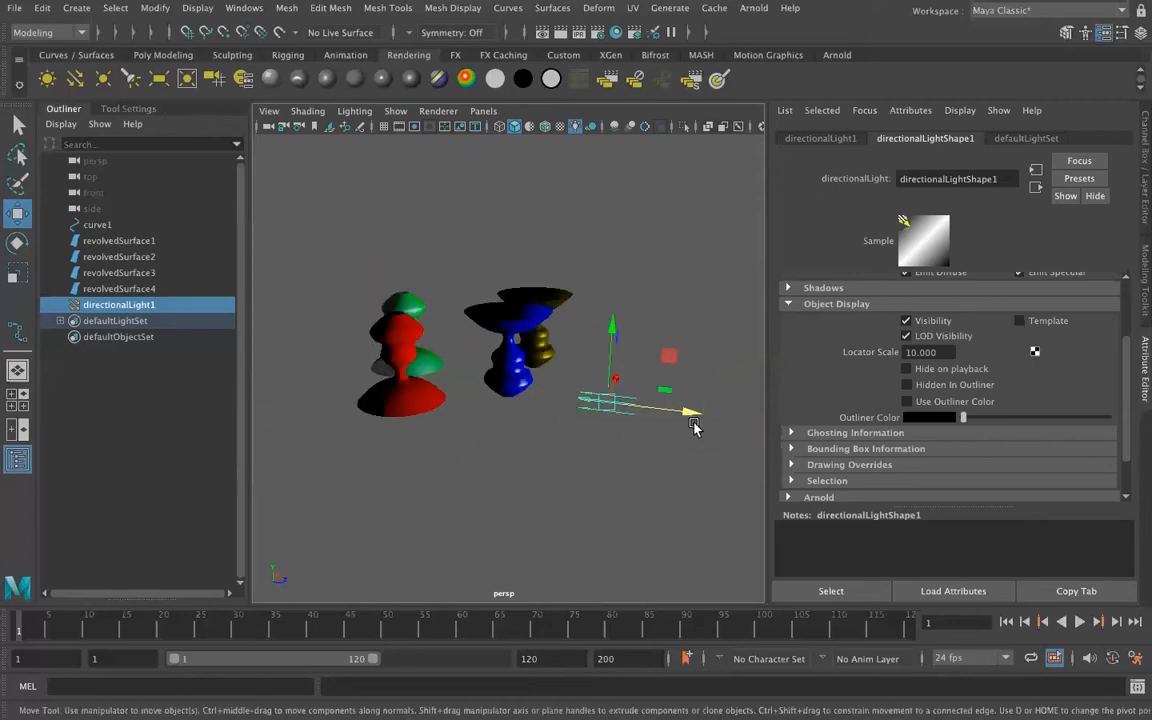
key(r)
key(e)
drag(674, 368, 622, 342)
key(w)
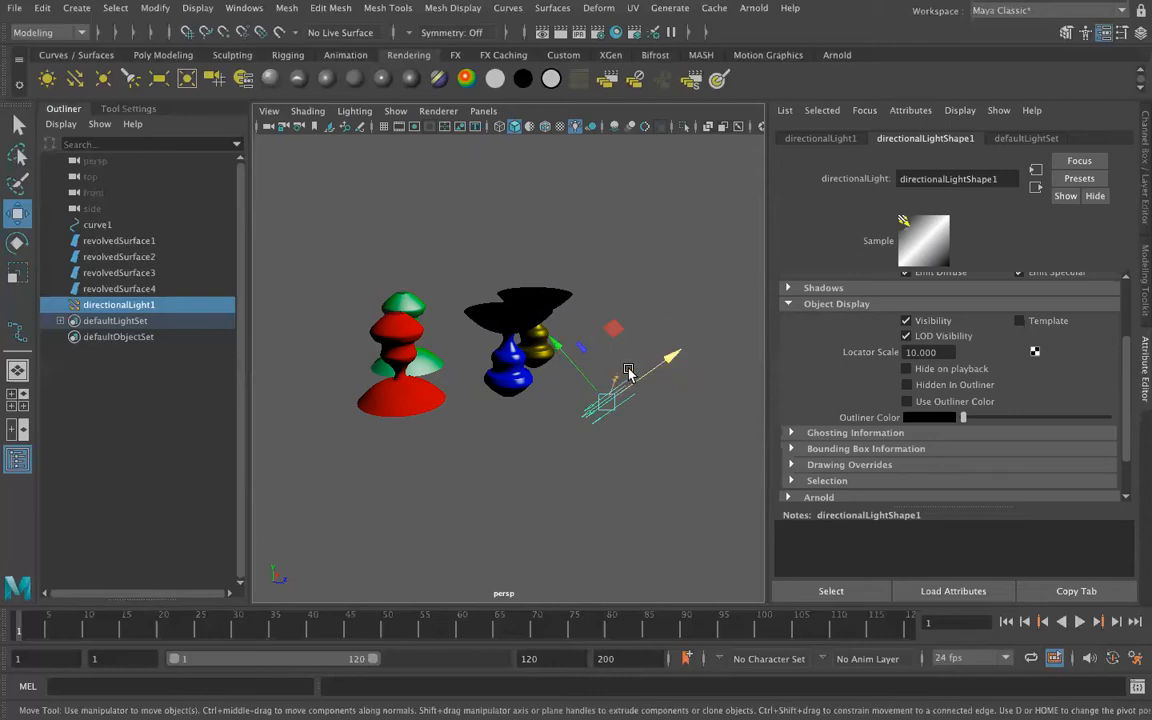
Set the Move tool's axis orientation to World and raise the directional light vertically above the revolved surfaces.
click(130, 108)
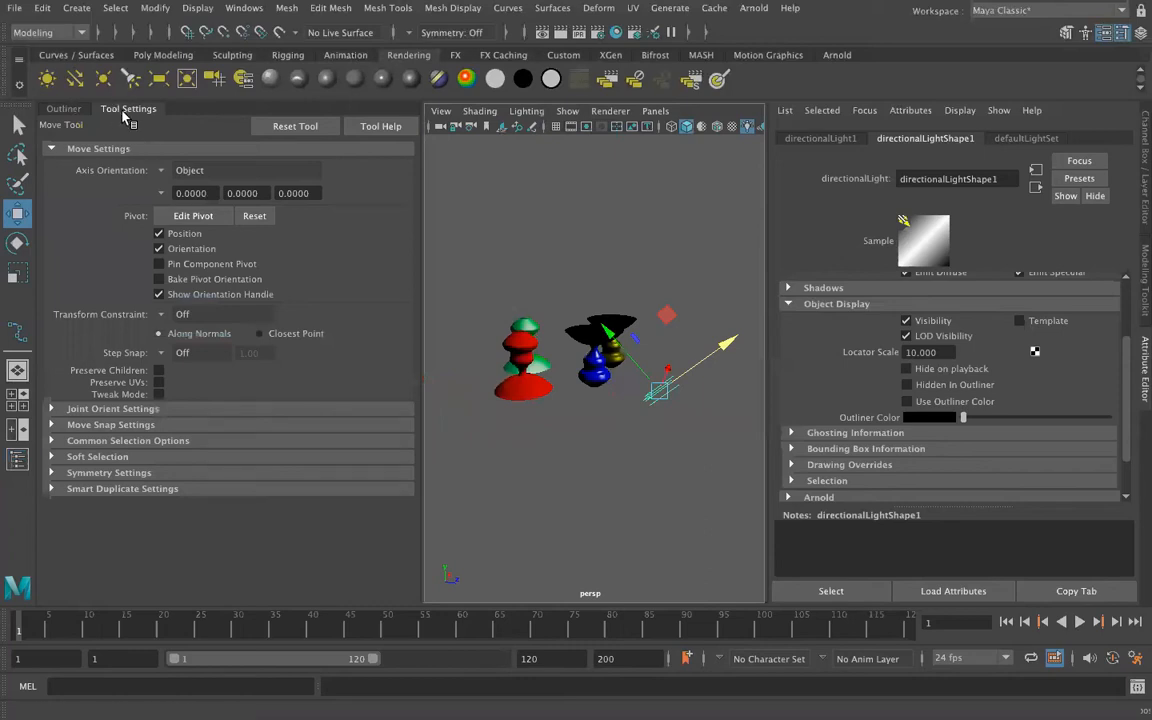
click(166, 172)
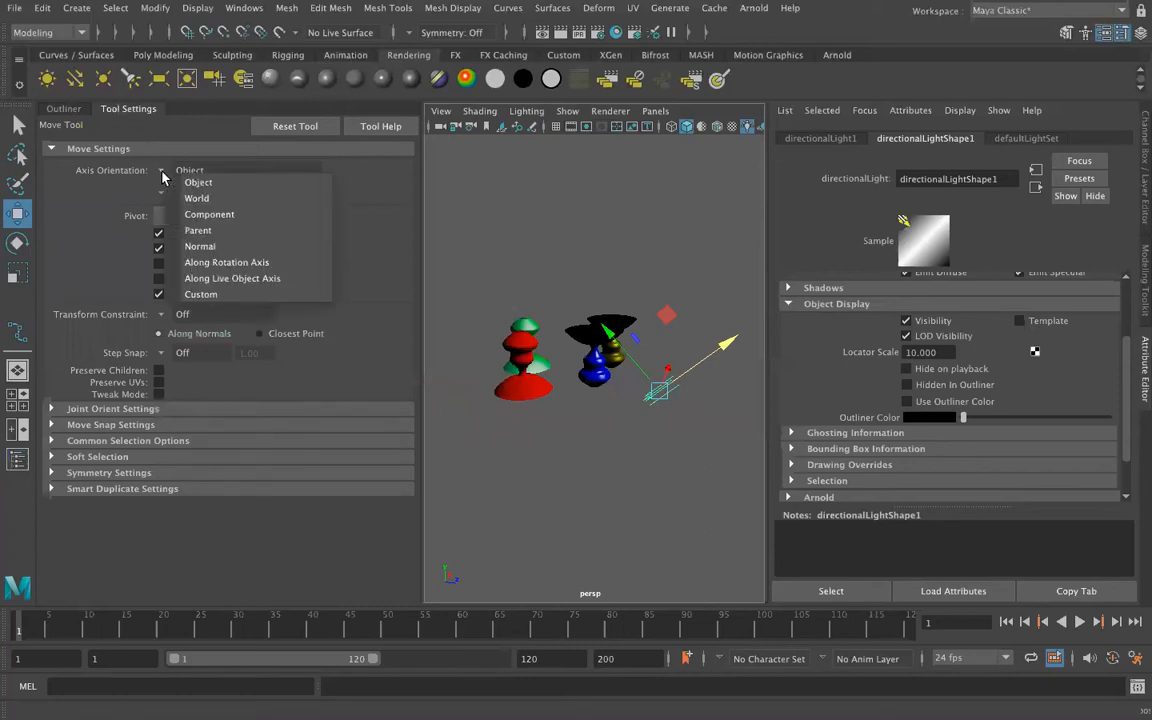
click(247, 199)
drag(659, 352, 673, 181)
alt+drag(554, 346, 500, 375)
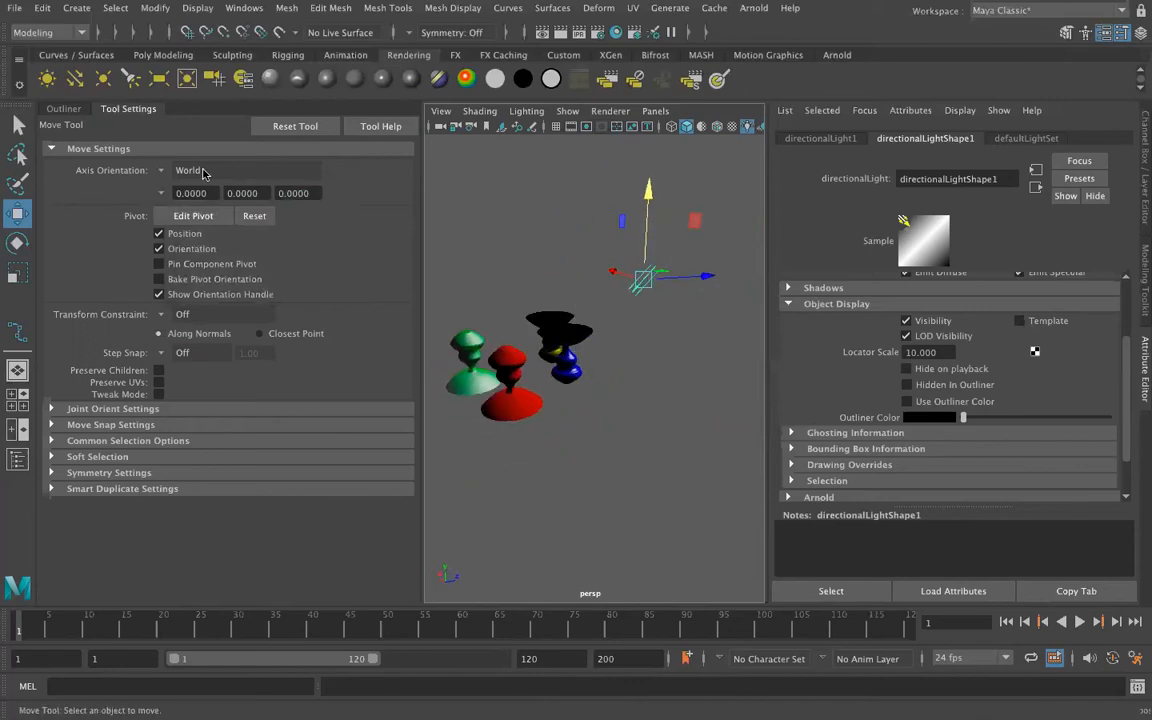
Switch the Move tool's axis orientation to Object for the directional light.
click(164, 173)
click(195, 186)
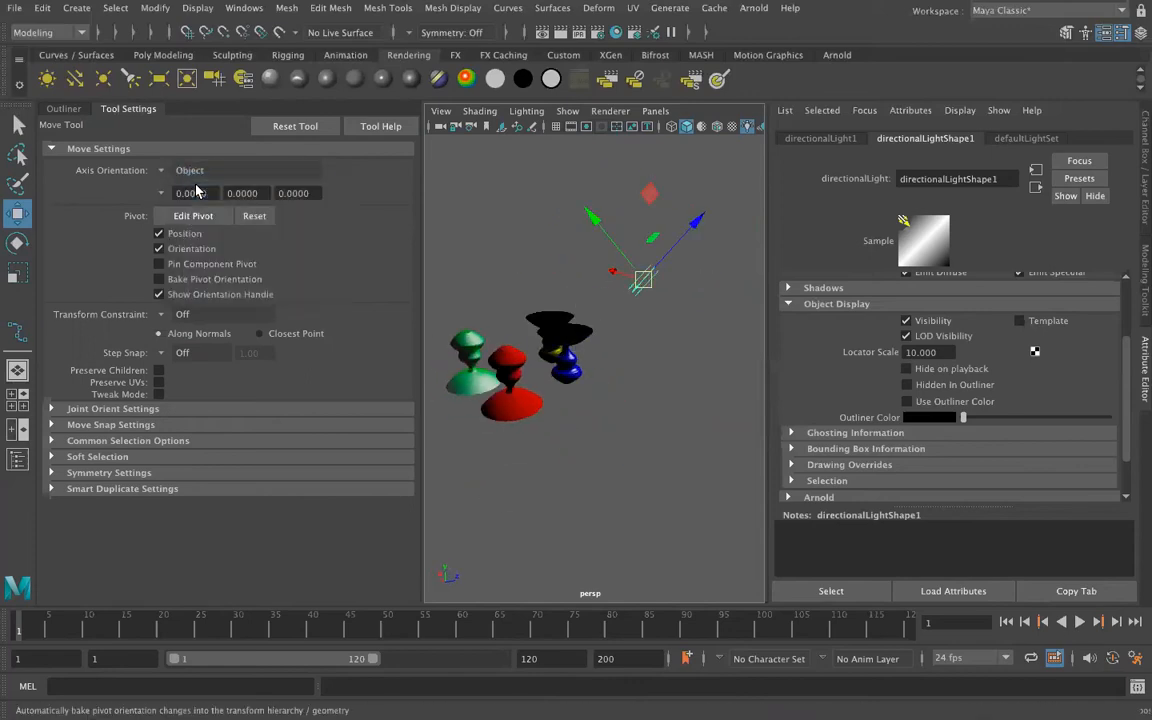
alt+drag(590, 290, 640, 280)
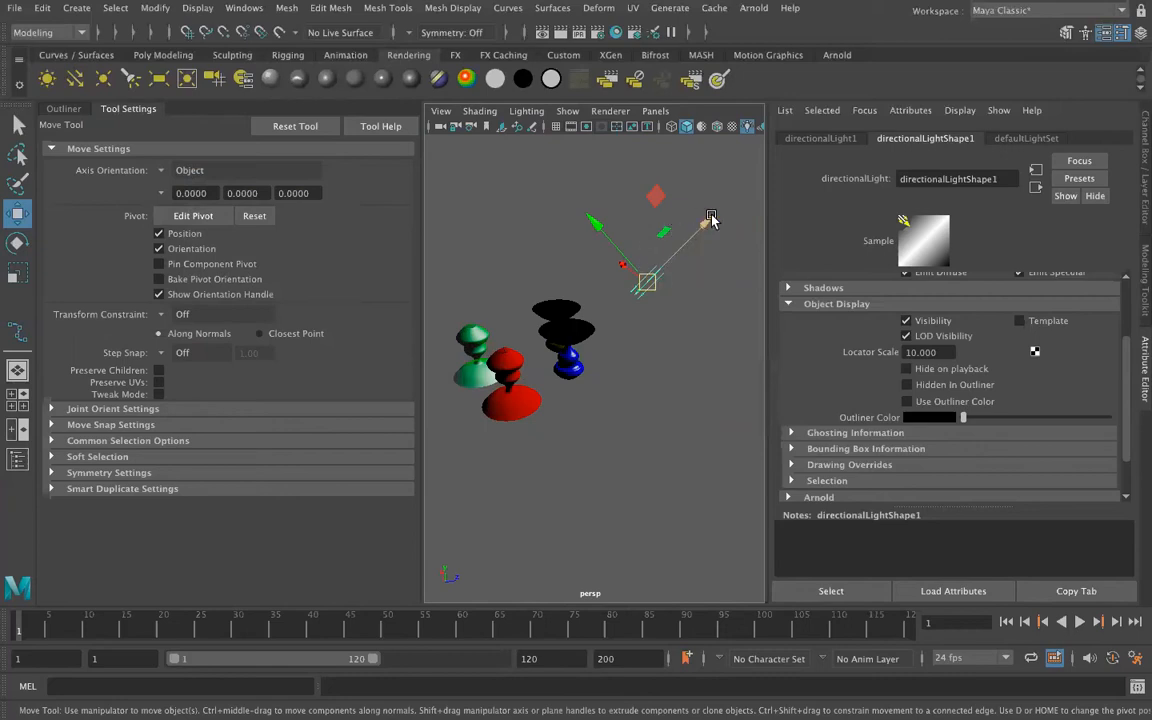
Select the blue revolved surface and then the directional light to compare their object-oriented move axes.
click(573, 358)
alt+drag(583, 403, 578, 328)
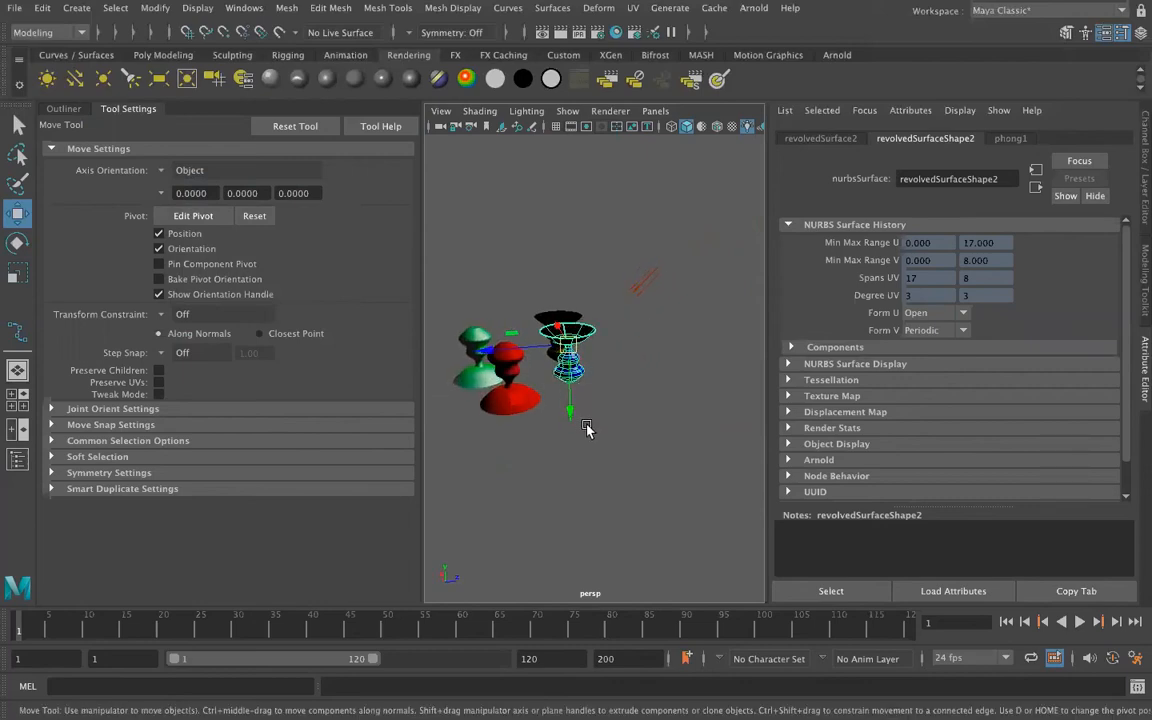
alt+drag(603, 404, 638, 396)
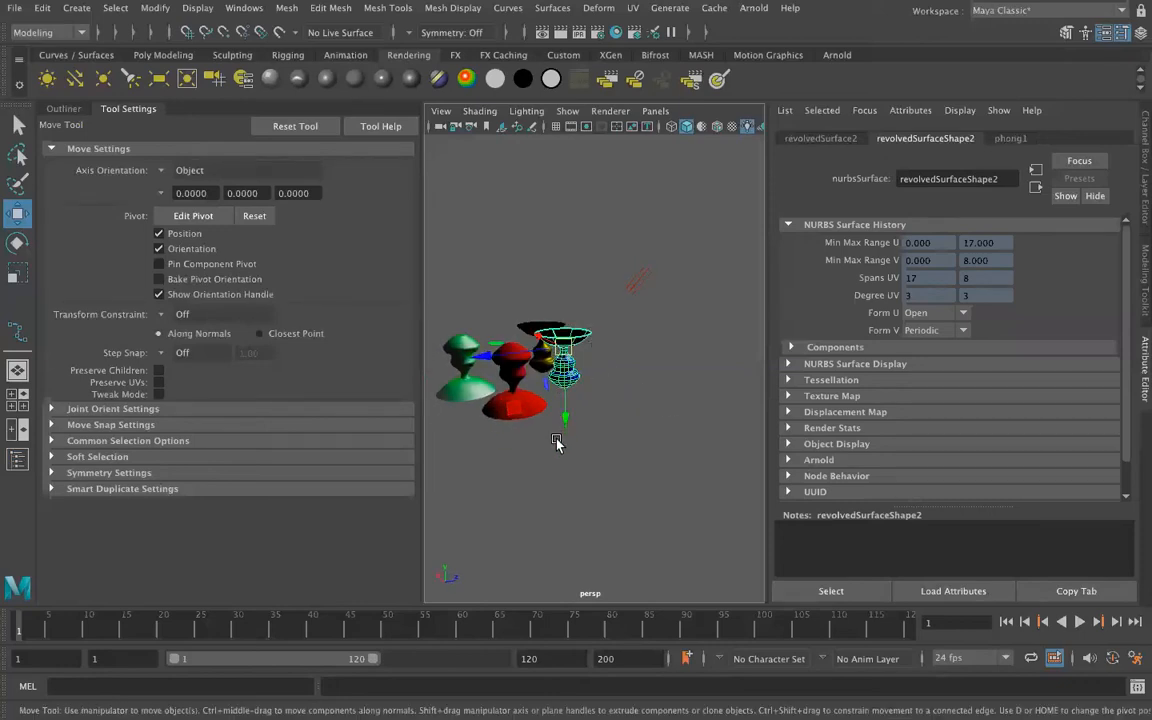
click(640, 280)
alt+drag(638, 282, 615, 340)
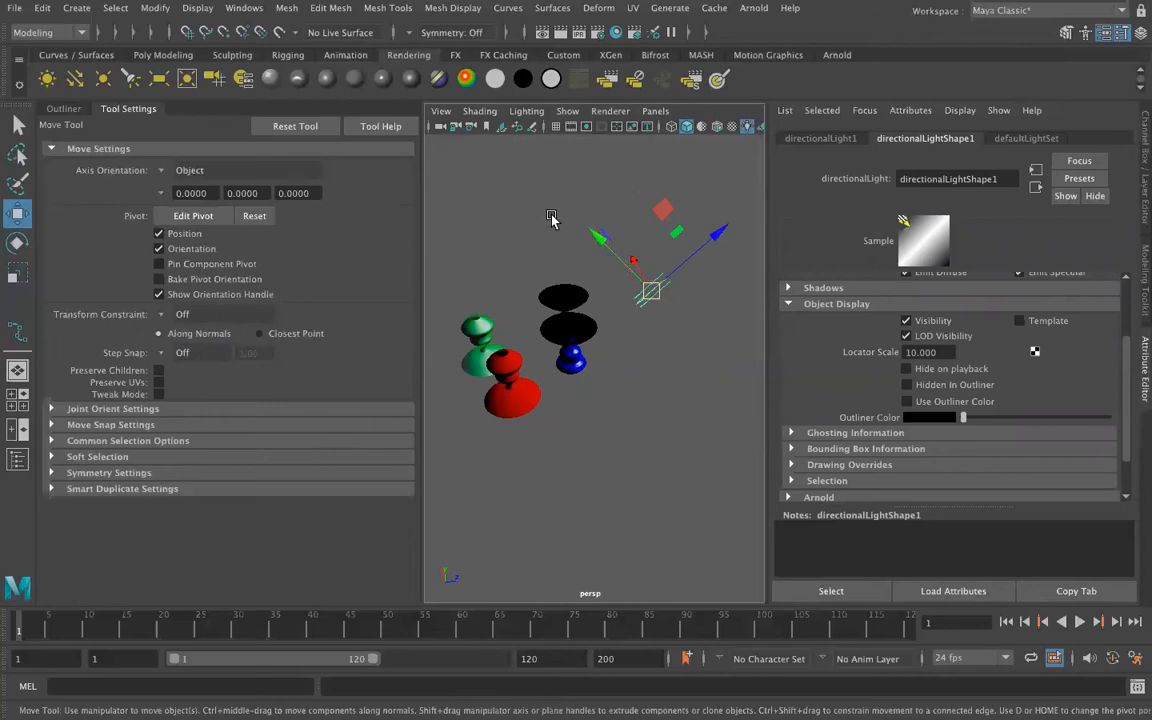
alt+drag(659, 306, 660, 299)
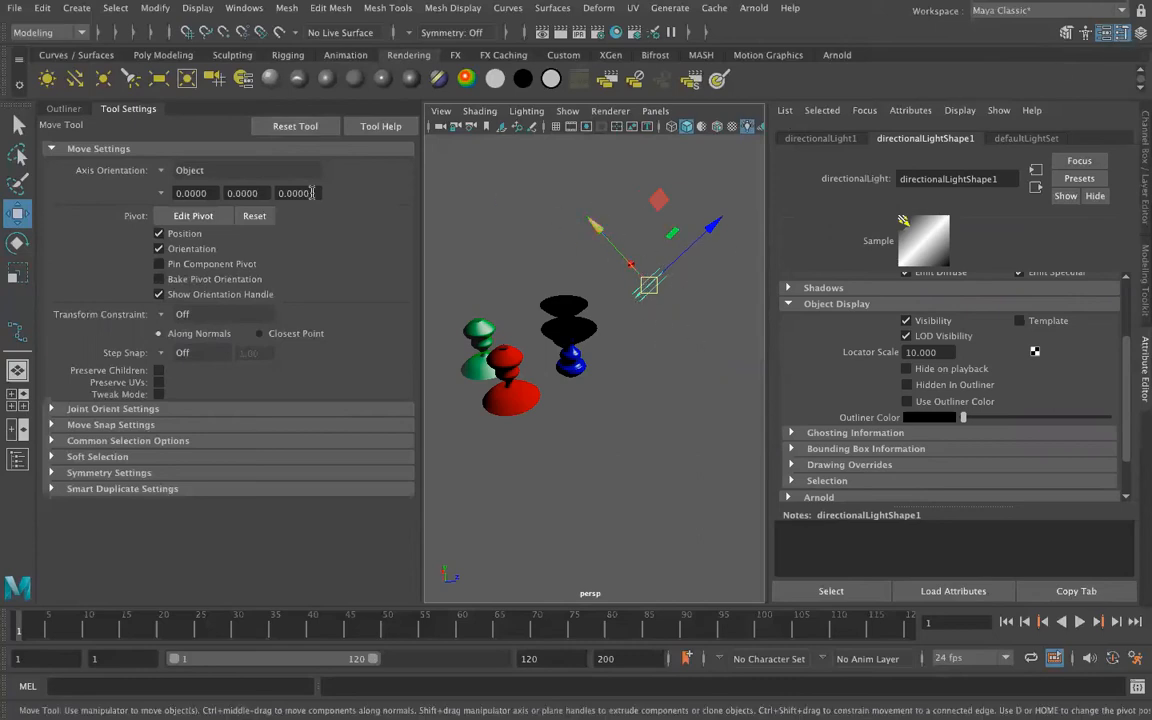
Set the Move tool's axis orientation to World and lower the directional light vertically to about Y 43.
click(163, 171)
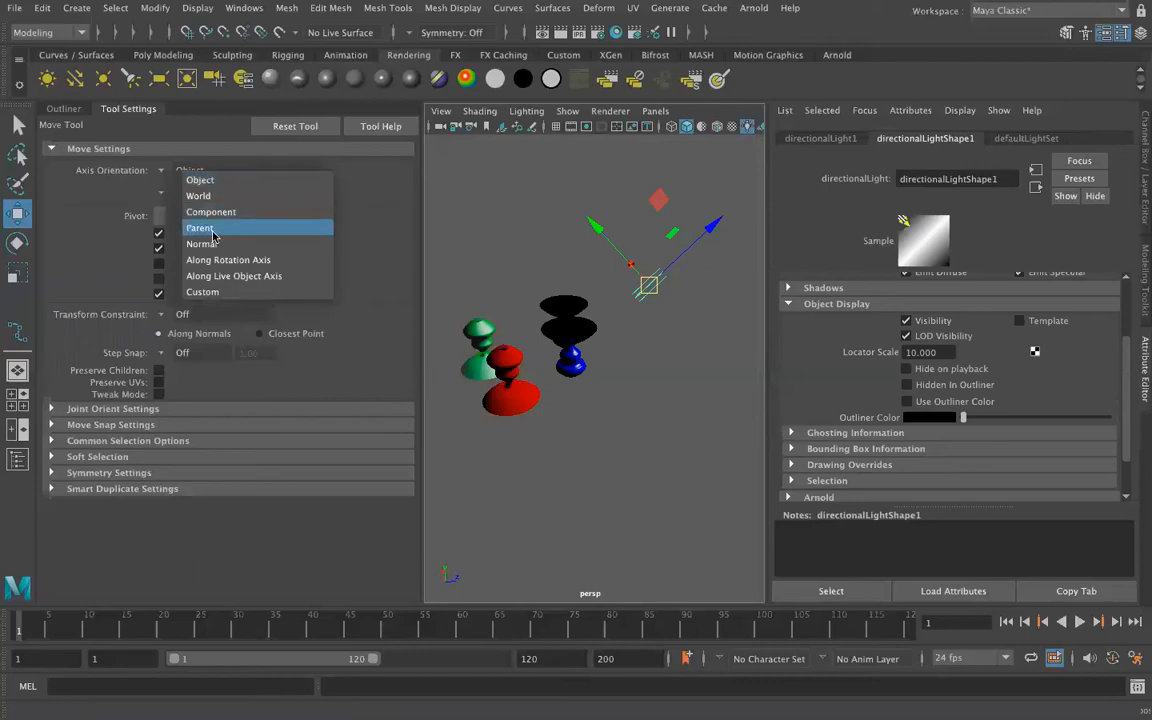
click(226, 180)
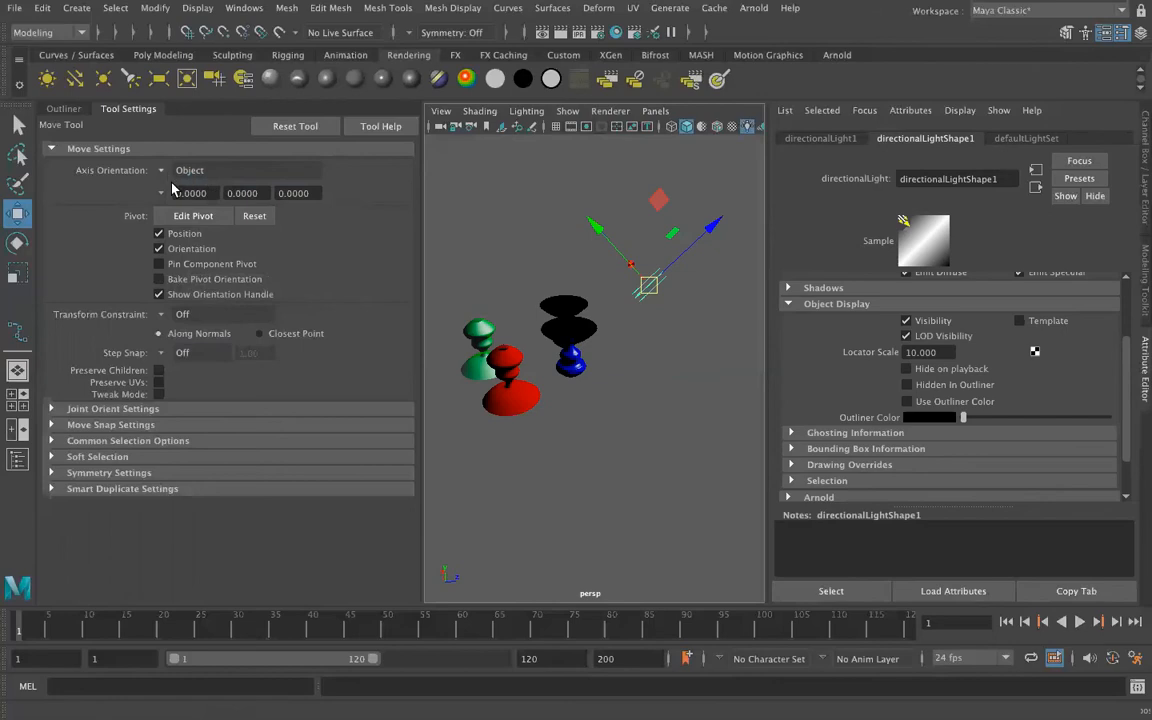
click(170, 177)
click(183, 190)
alt+drag(640, 357, 620, 387)
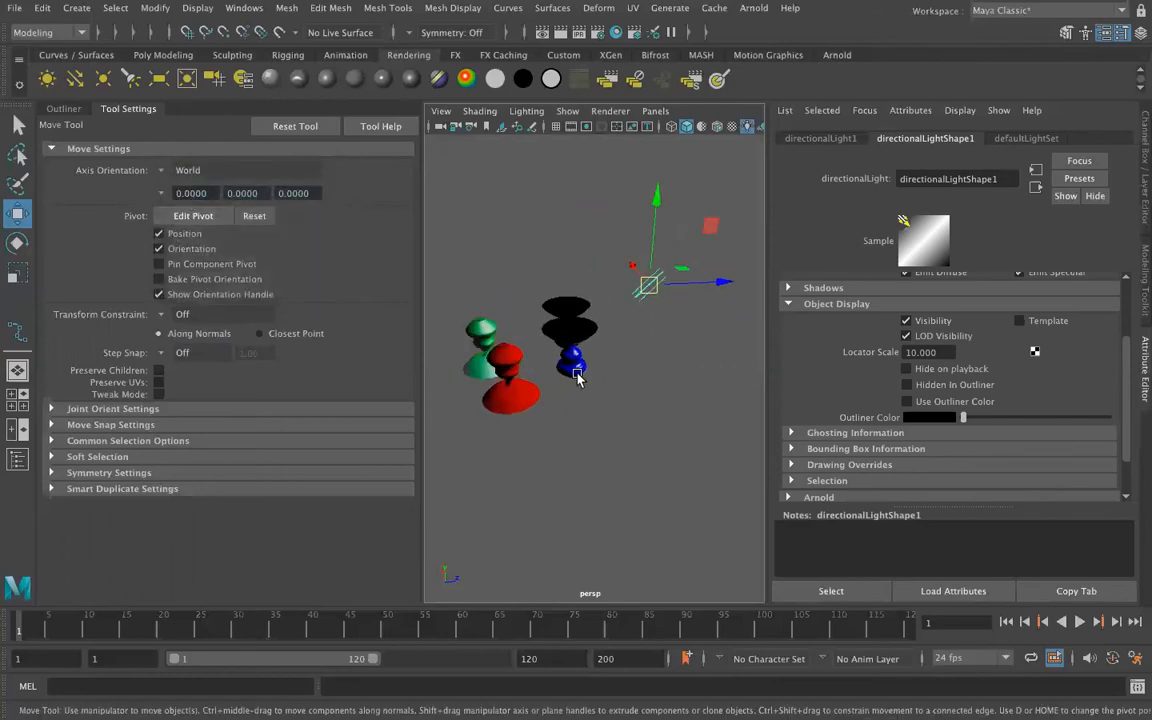
drag(655, 205, 636, 232)
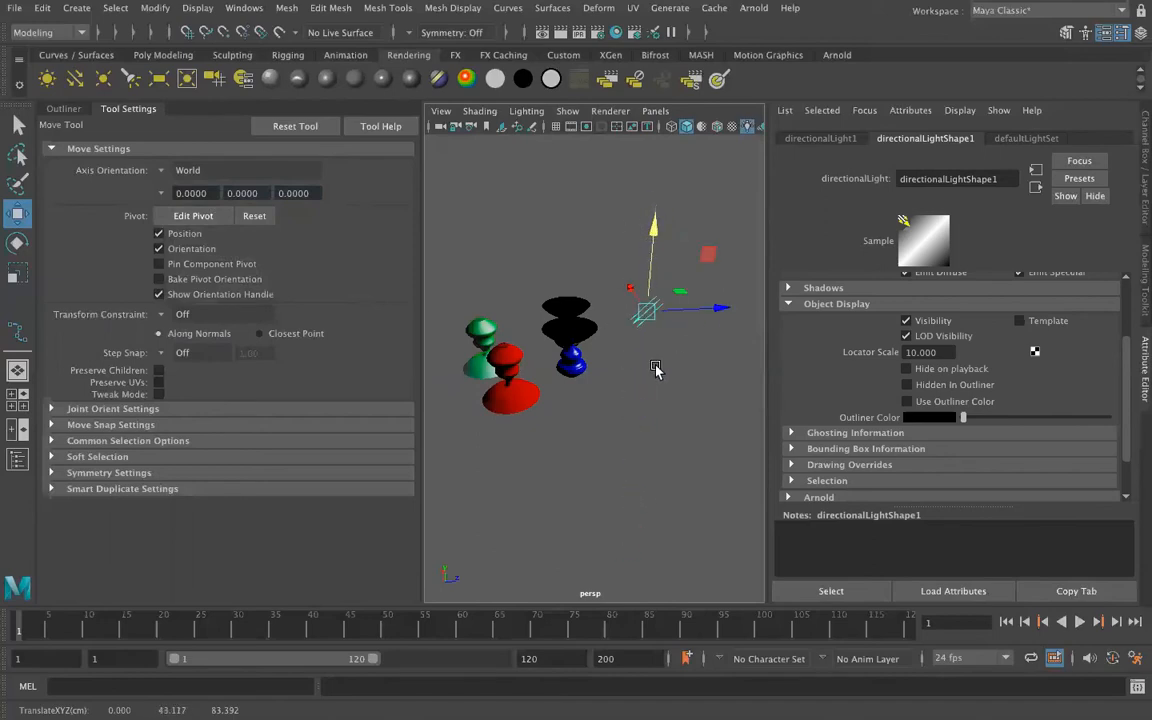
Rotate the directional light with the Rotate tool to change its lighting angle on the revolved surfaces, and deselect it.
key(e)
drag(643, 246, 592, 238)
click(587, 471)
Open the render settings and examine the file output, frame range, renderable camera and image size options.
alt+drag(581, 432, 466, 383)
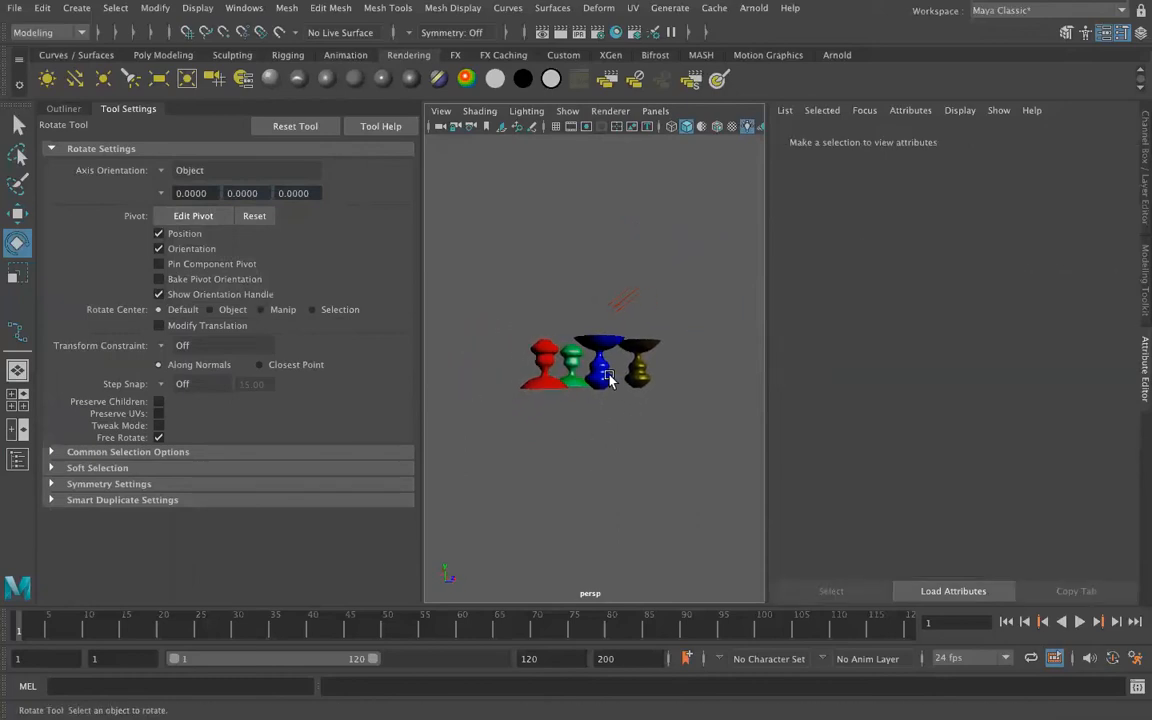
scroll(611, 386, up, 3)
scroll(611, 386, up, 3)
scroll(611, 386, down, 3)
alt+drag(611, 386, 606, 413)
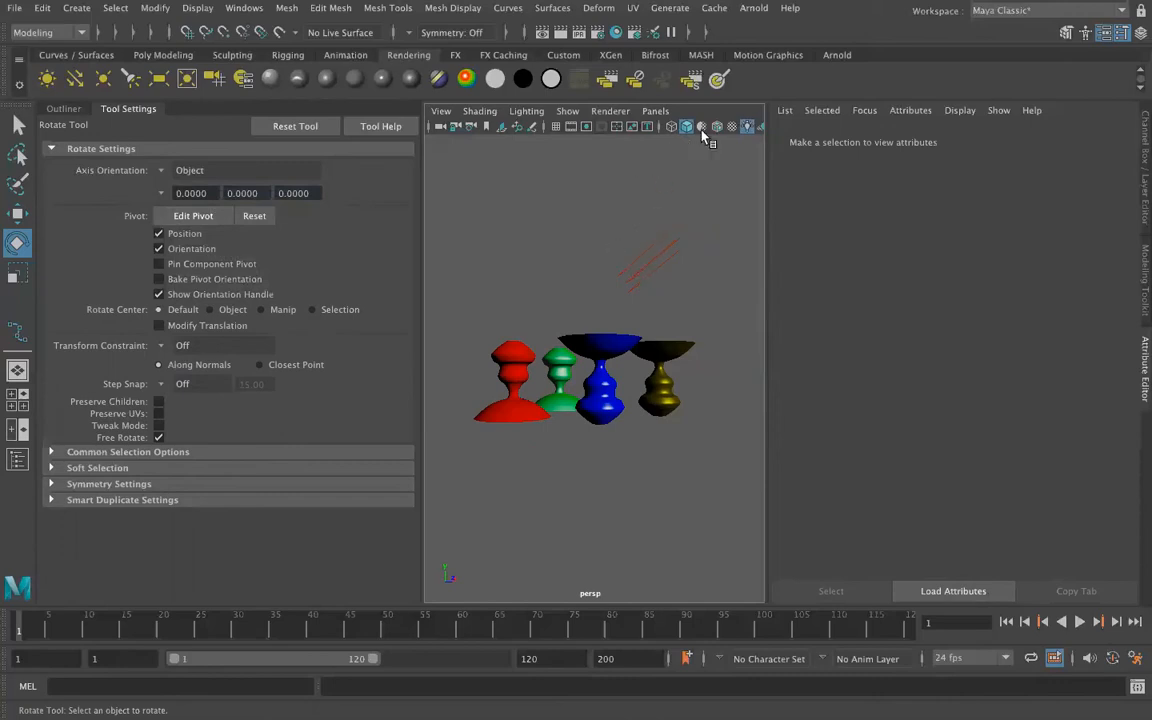
click(598, 33)
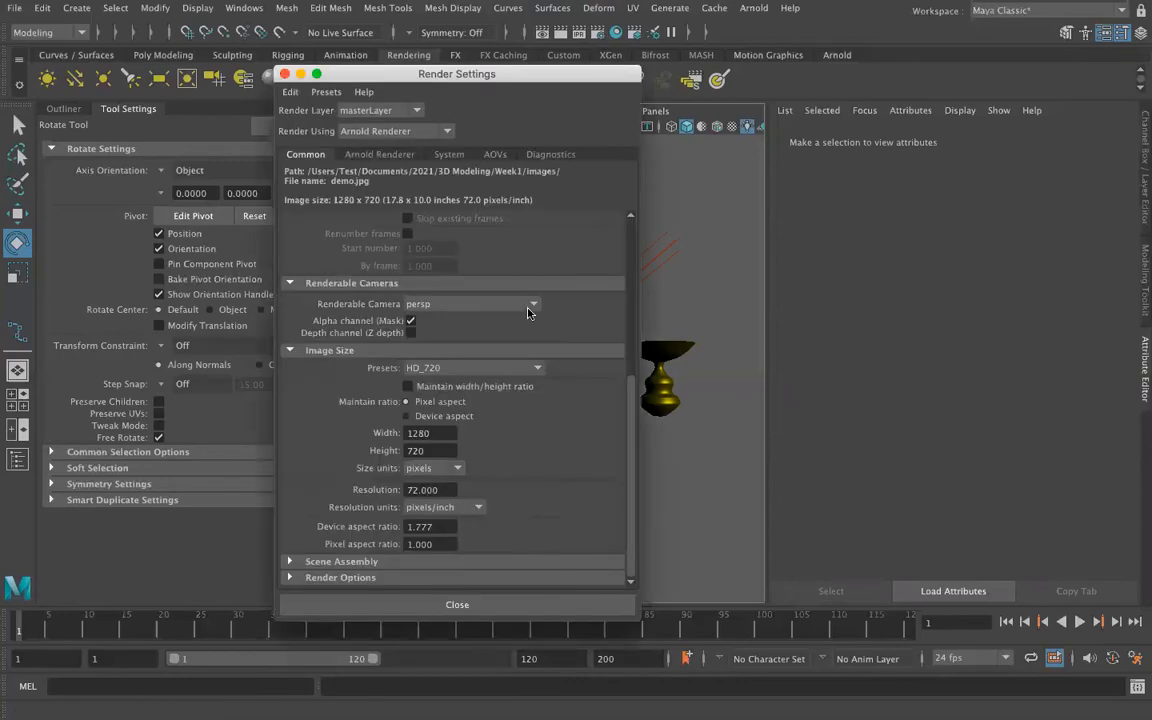
scroll(528, 313, up, 5)
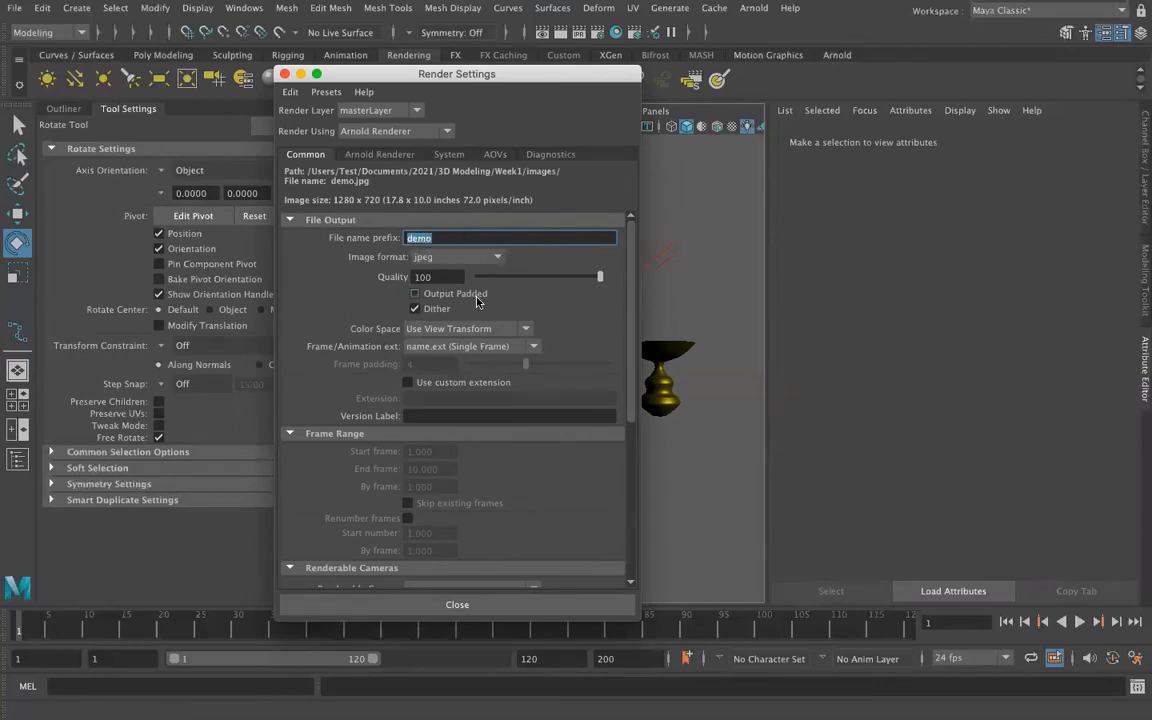
scroll(470, 285, down, 2)
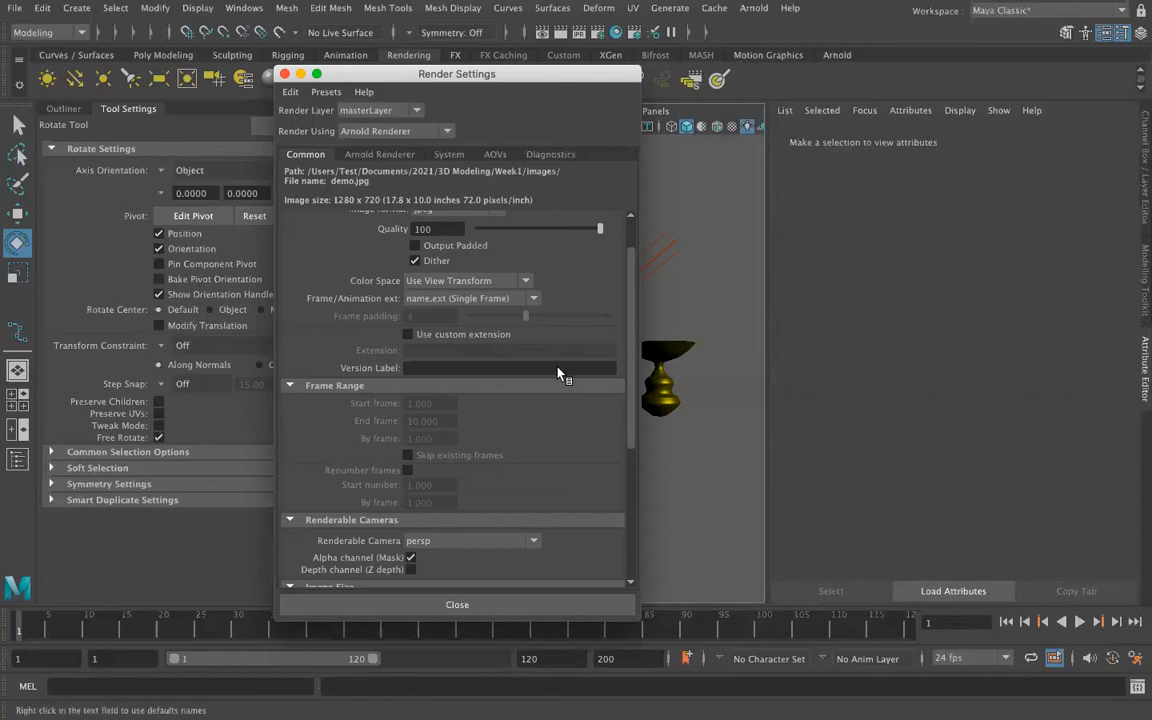
scroll(560, 370, down, 5)
scroll(560, 374, down, 3)
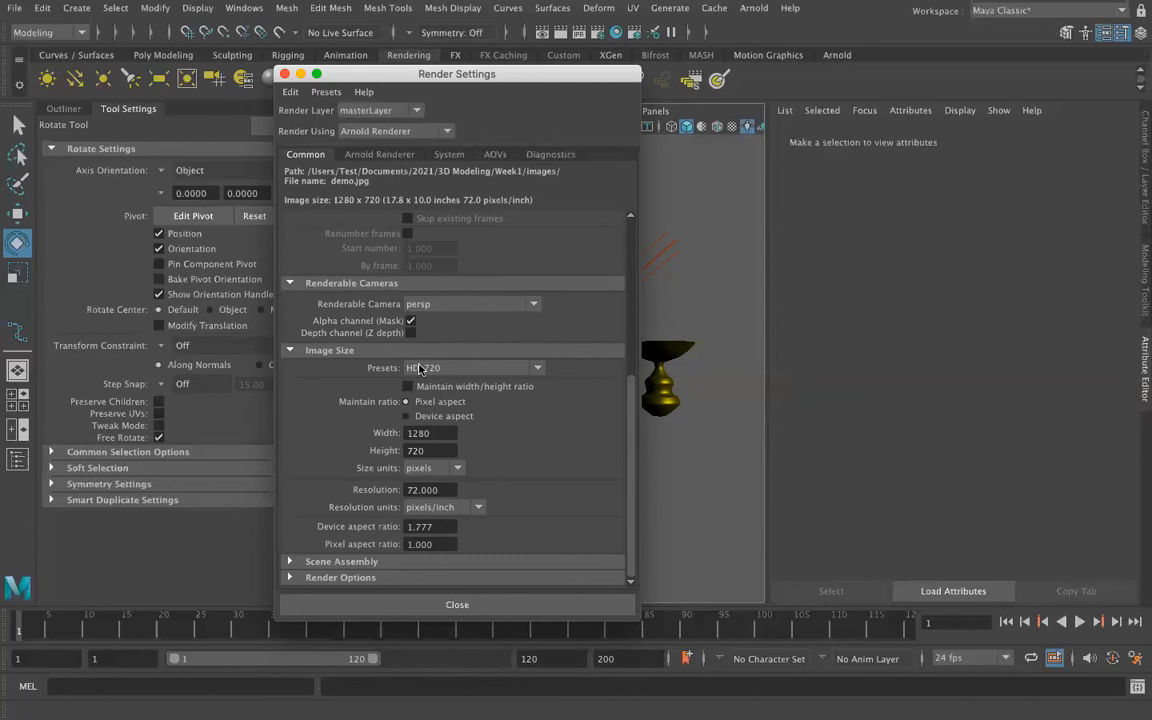
Try the HD_540 image size preset and set it back to HD_720.
click(537, 370)
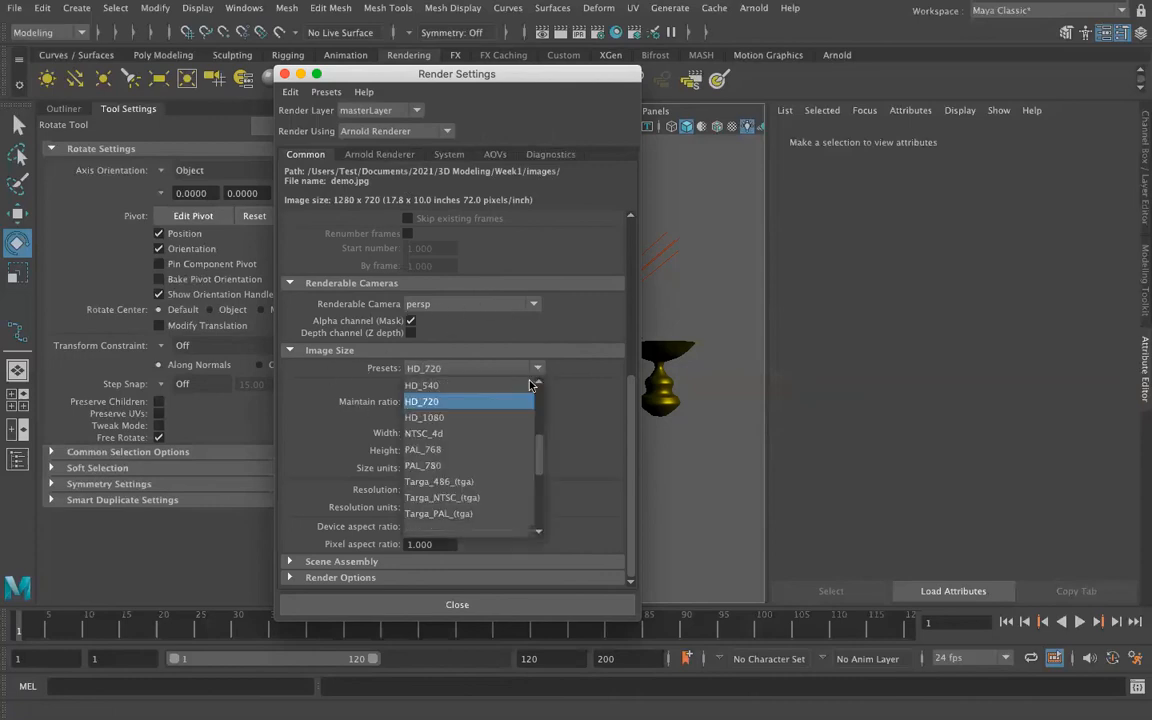
click(525, 385)
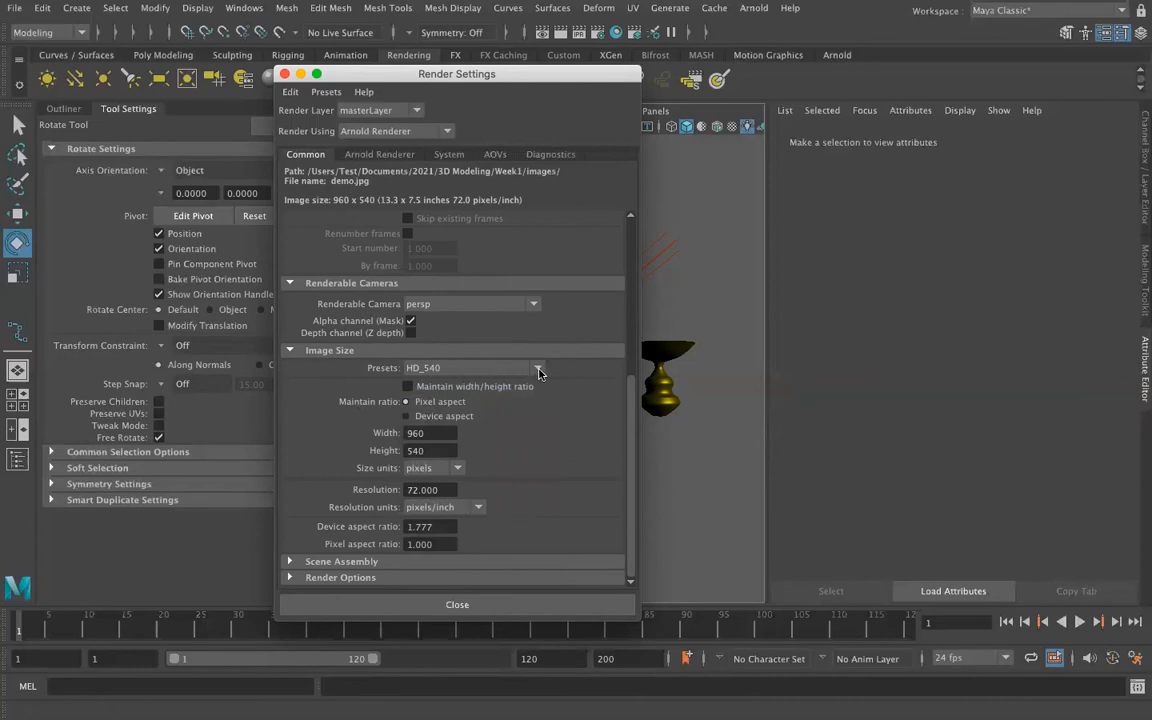
click(538, 370)
click(524, 401)
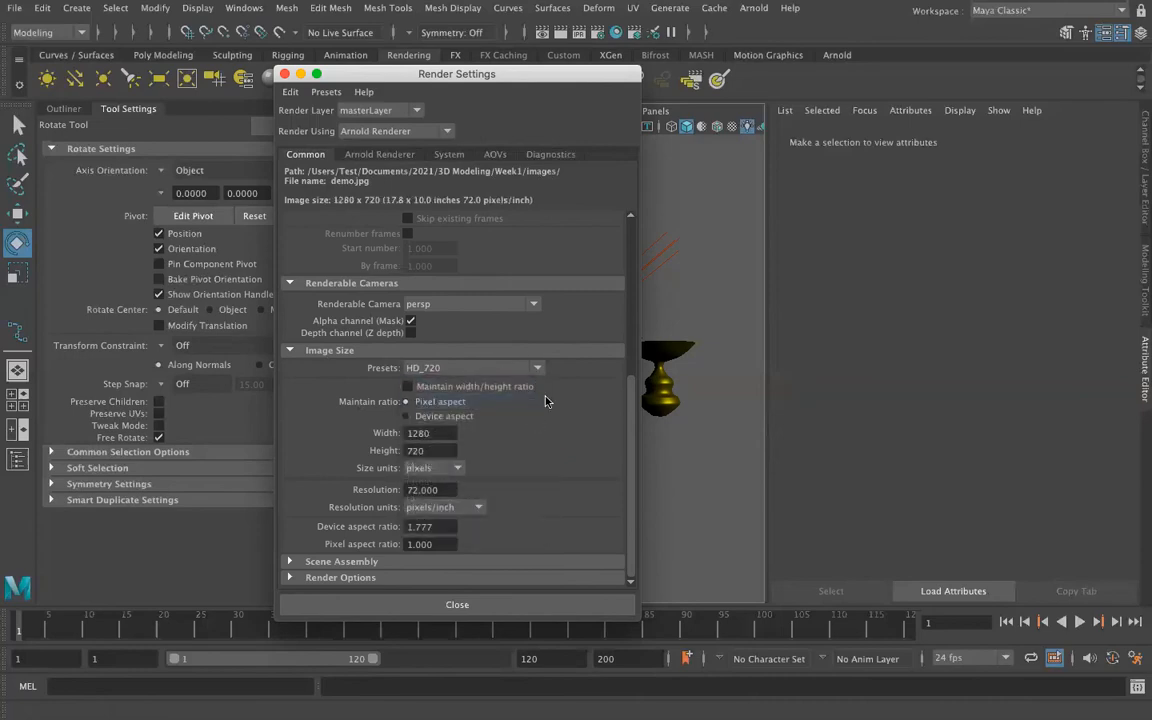
Try exr as the render's image format and set it back to jpeg.
scroll(490, 437, up, 5)
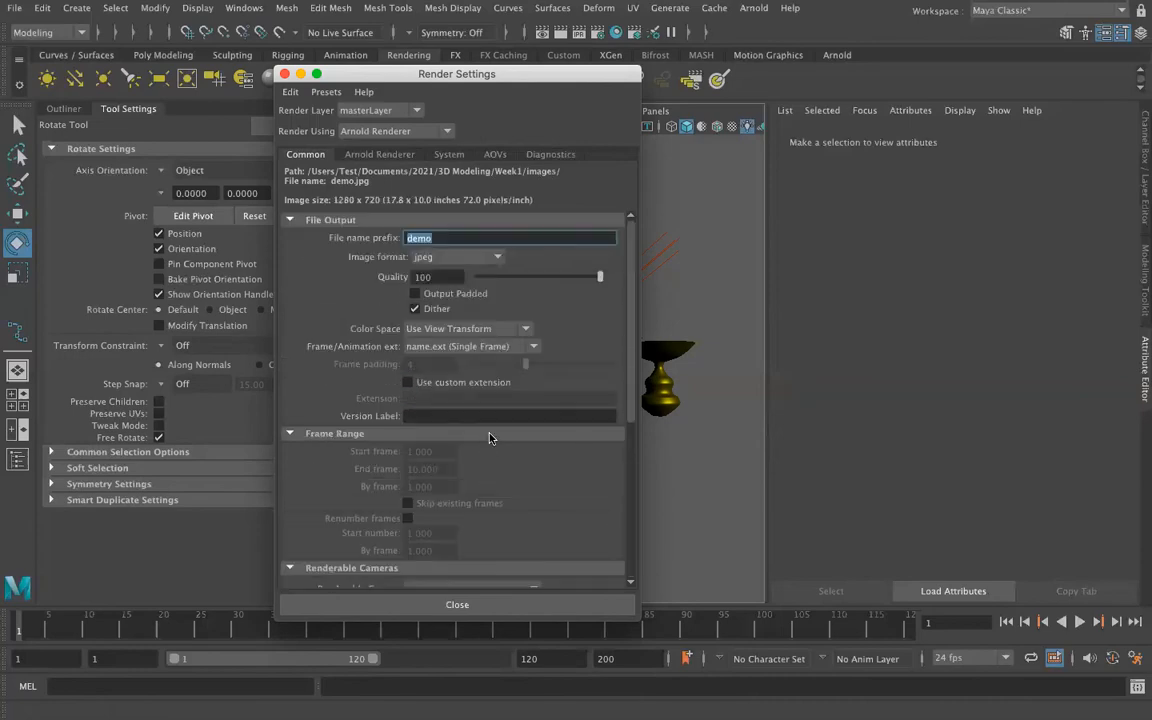
click(458, 257)
click(452, 336)
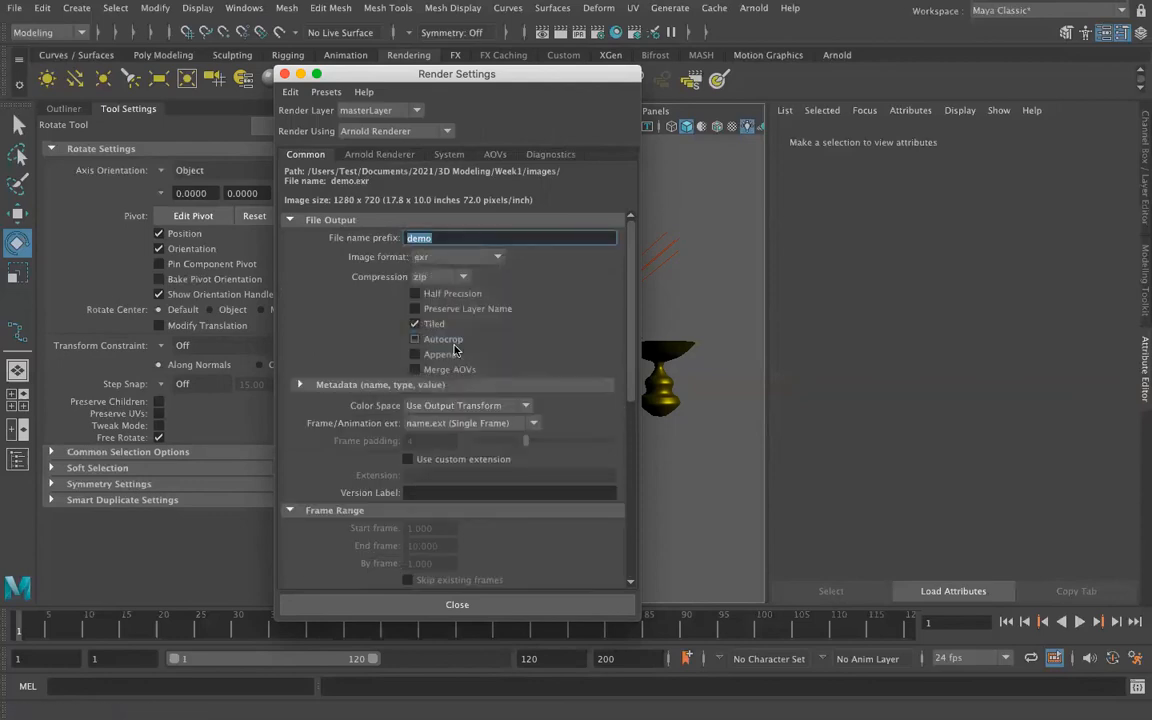
click(460, 257)
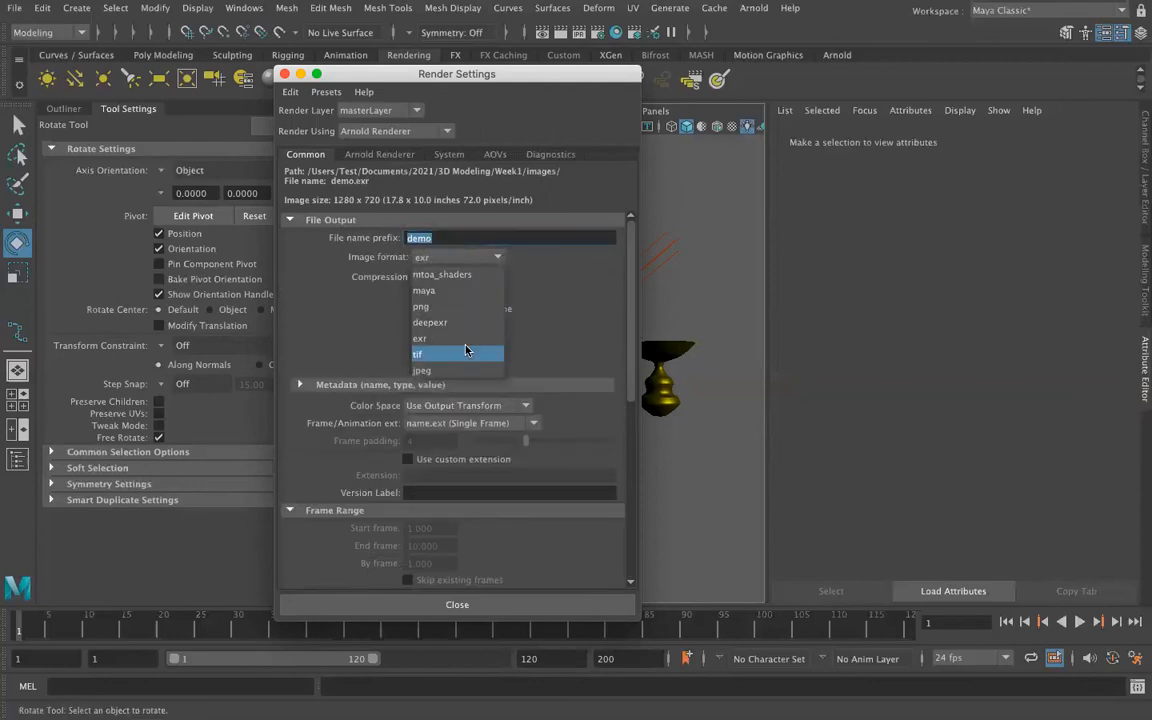
click(430, 364)
Choose Arnold Renderer as the renderer and examine its camera, diffuse and specular sampling settings.
scroll(510, 392, down, 8)
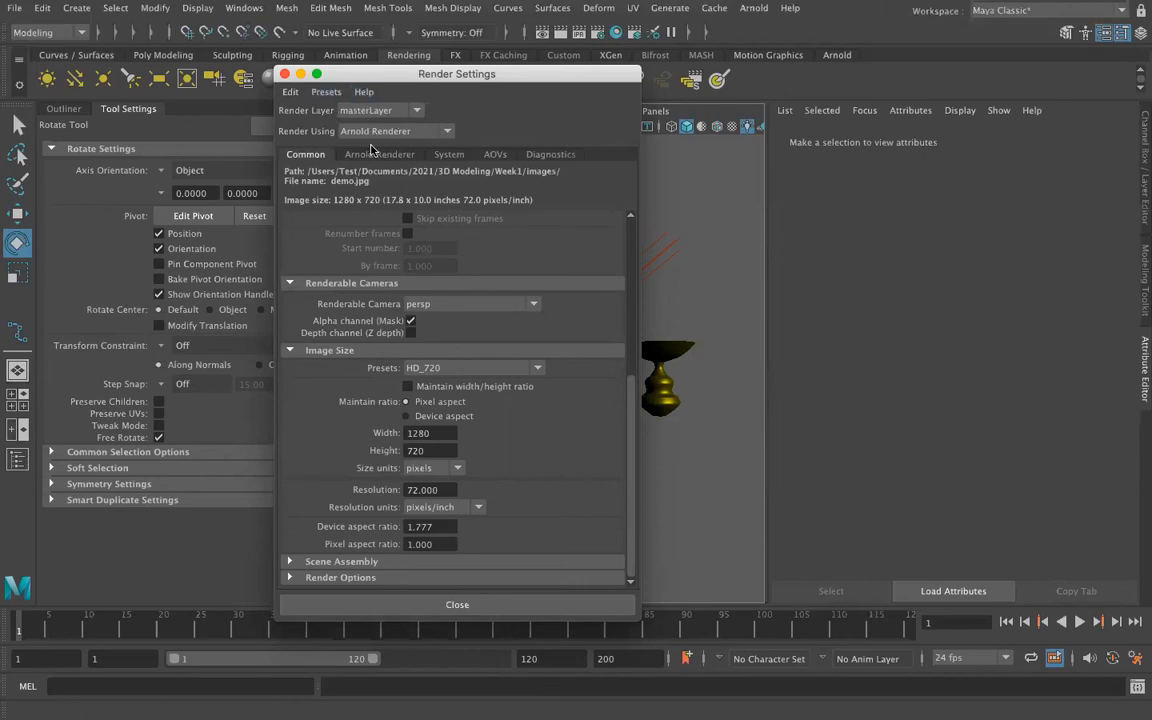
click(447, 132)
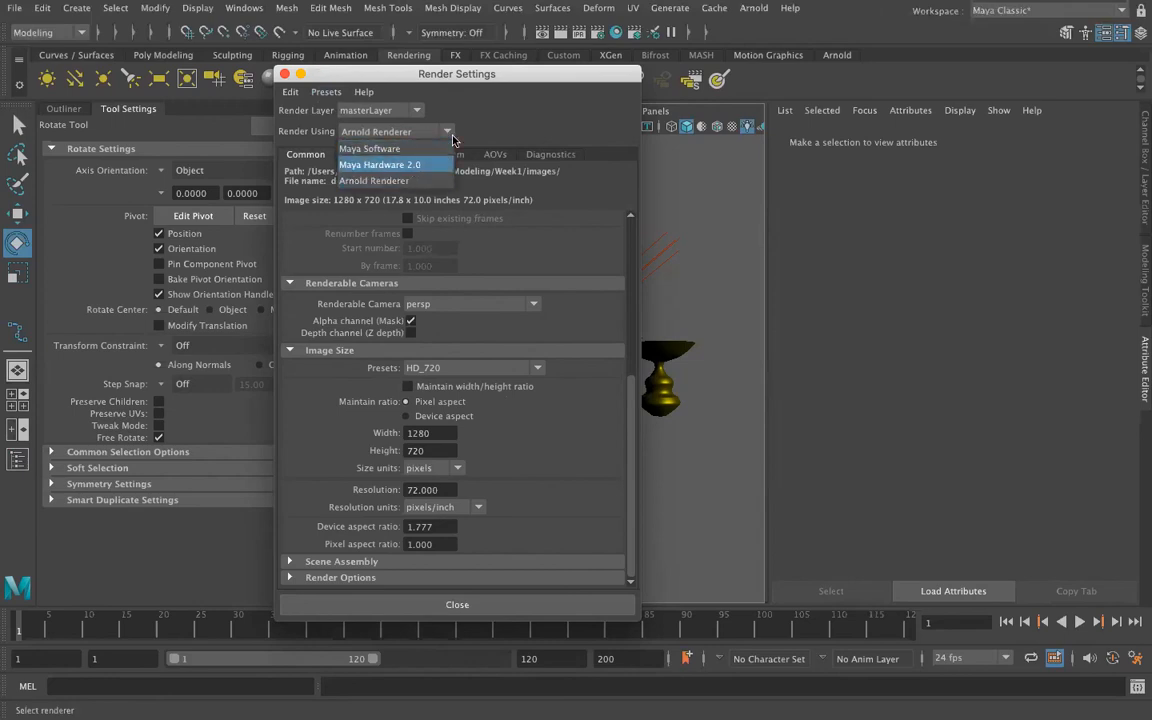
click(385, 180)
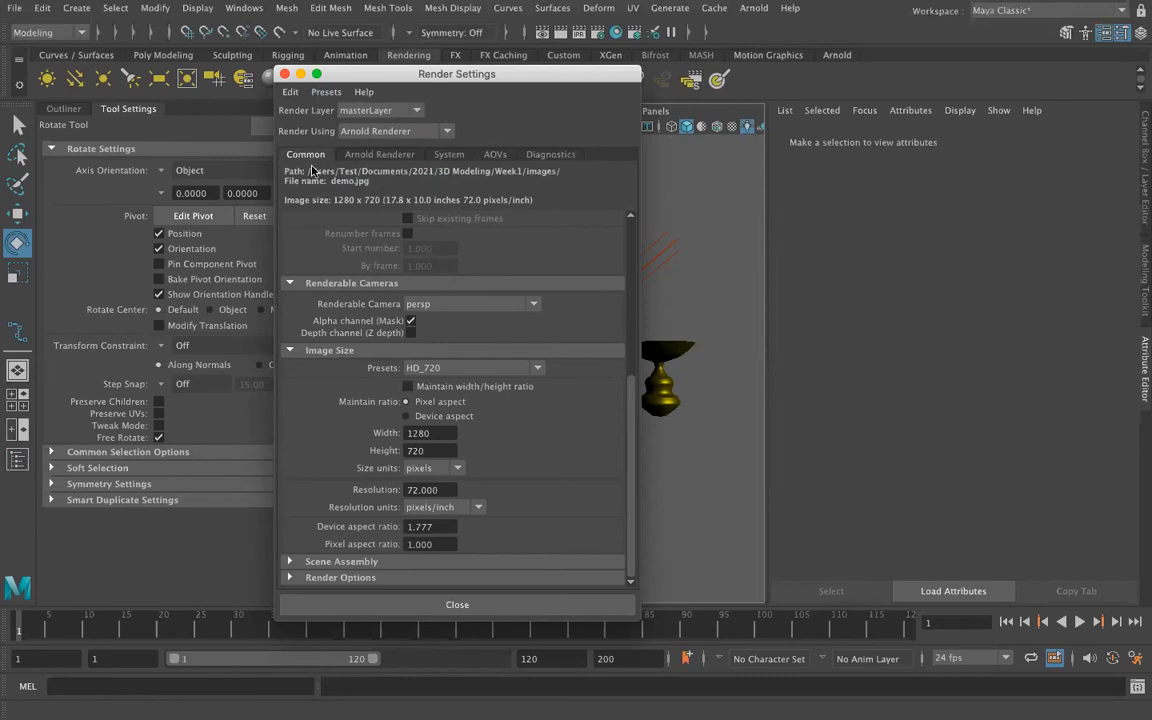
click(370, 156)
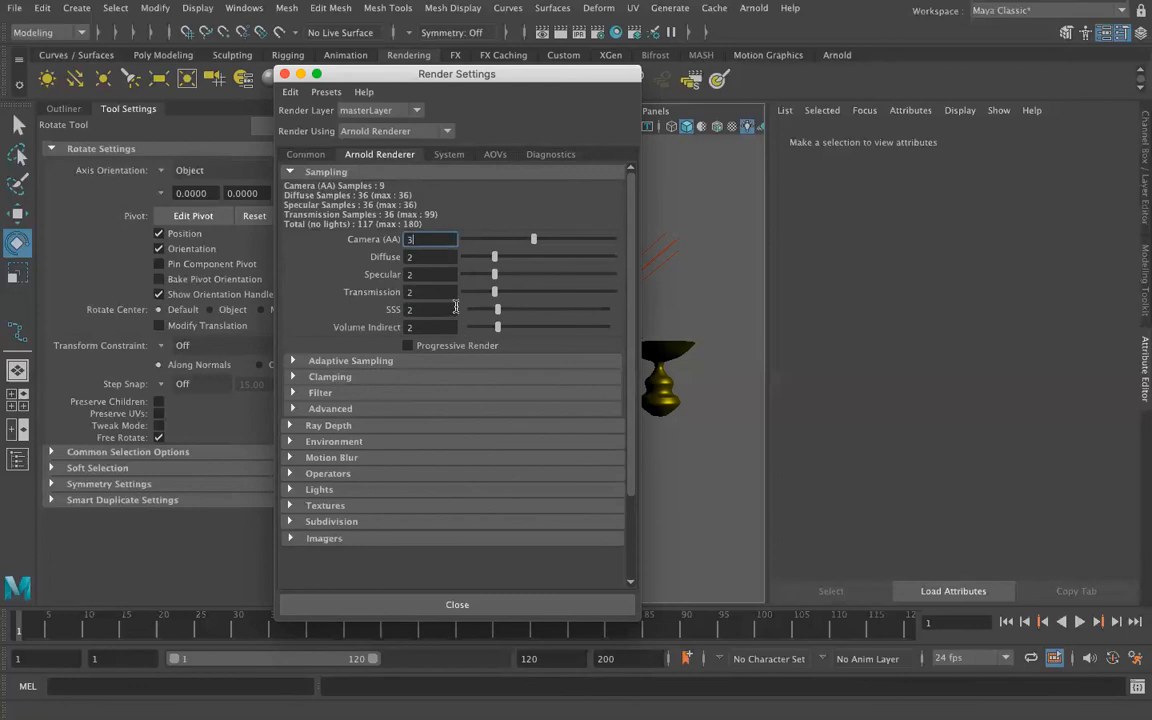
click(303, 156)
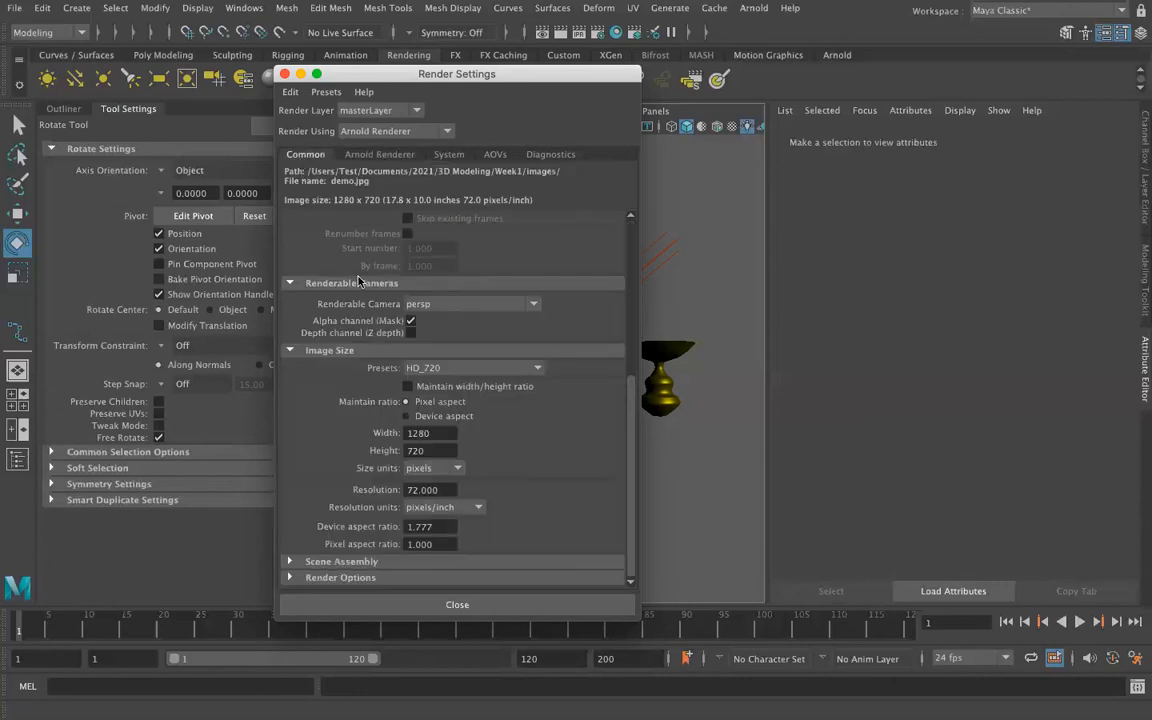
Close the render settings and render the lit revolved surfaces from the persp camera in the Render View.
click(447, 604)
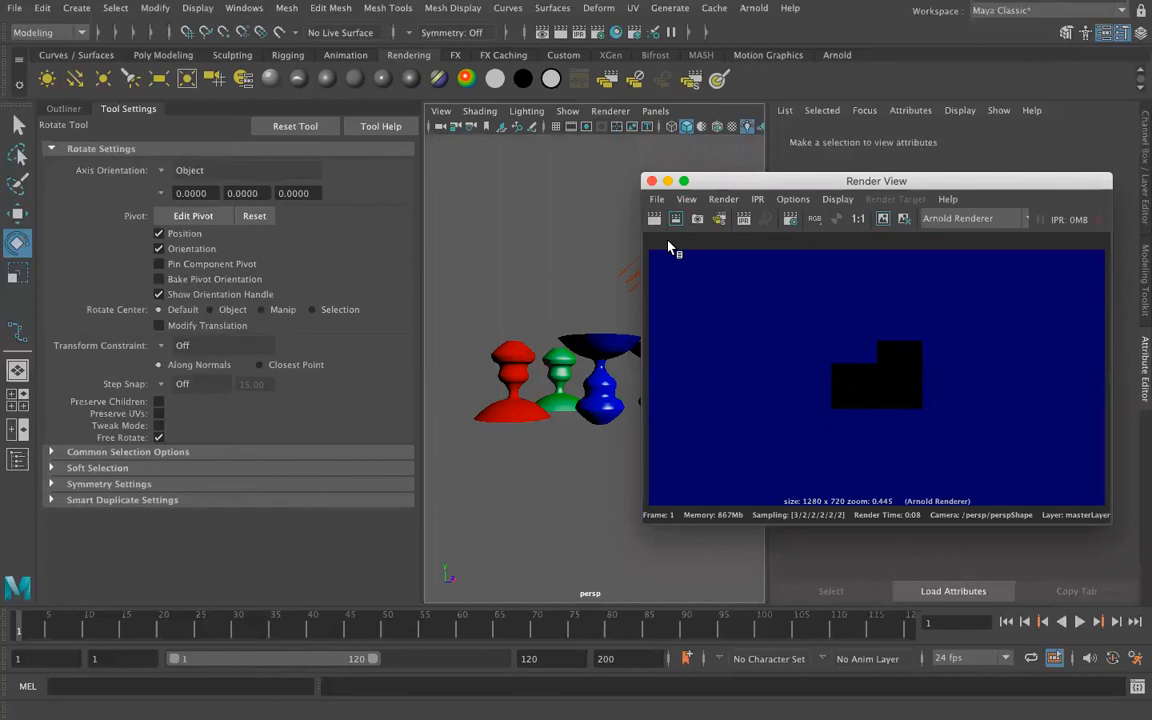
click(652, 223)
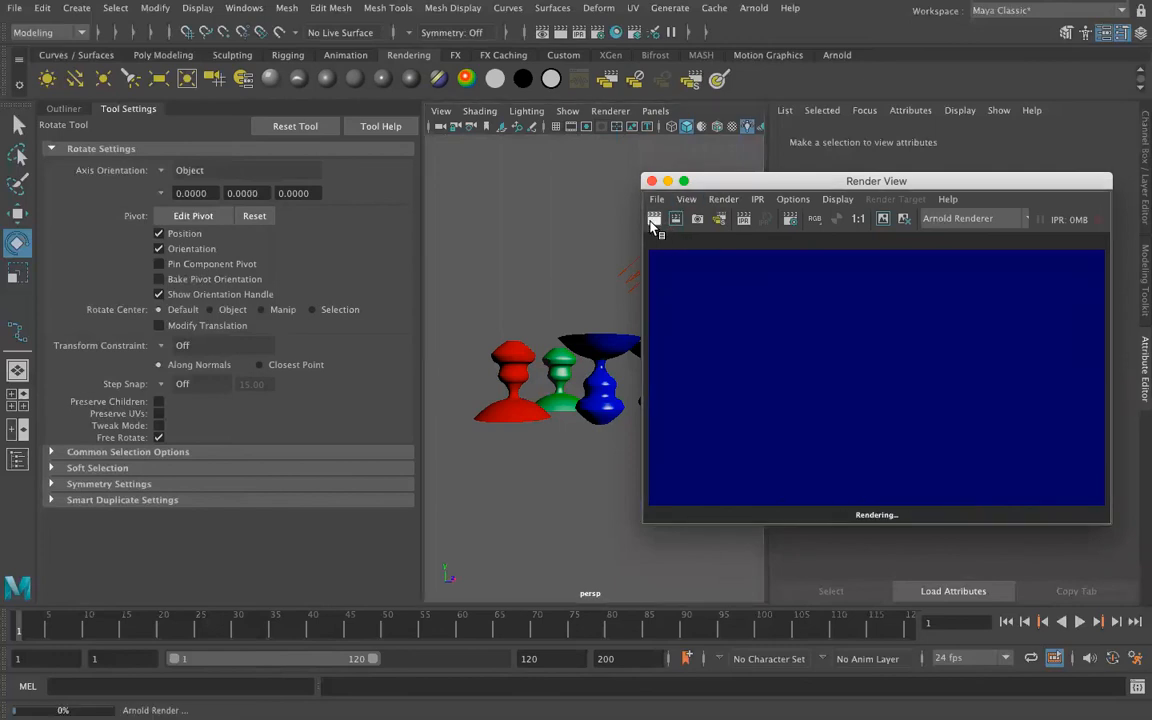